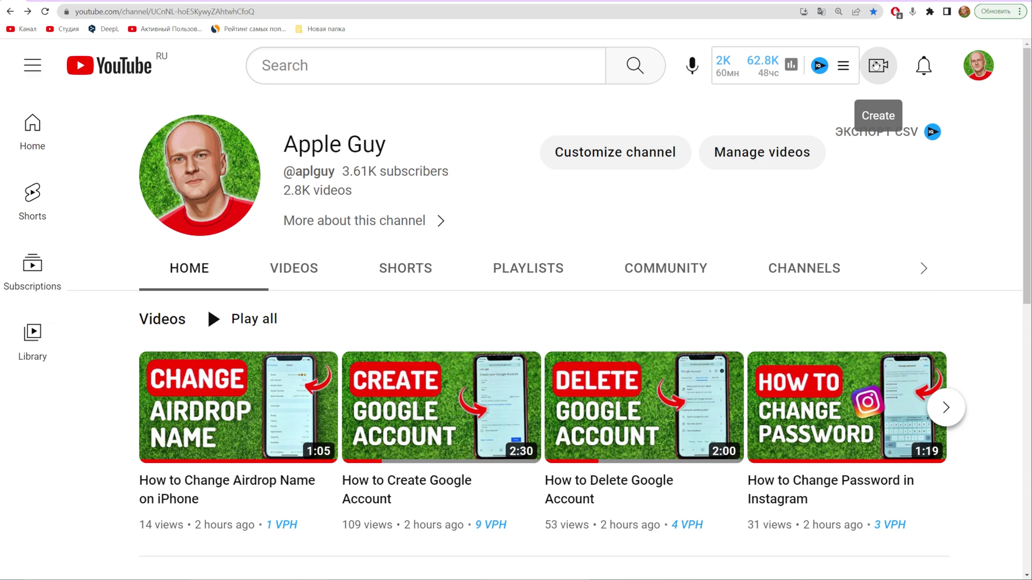
# - Upload the Safari search bar video by dropping its file from FreeCommander into Upload videos
pyautogui.click(876, 66)
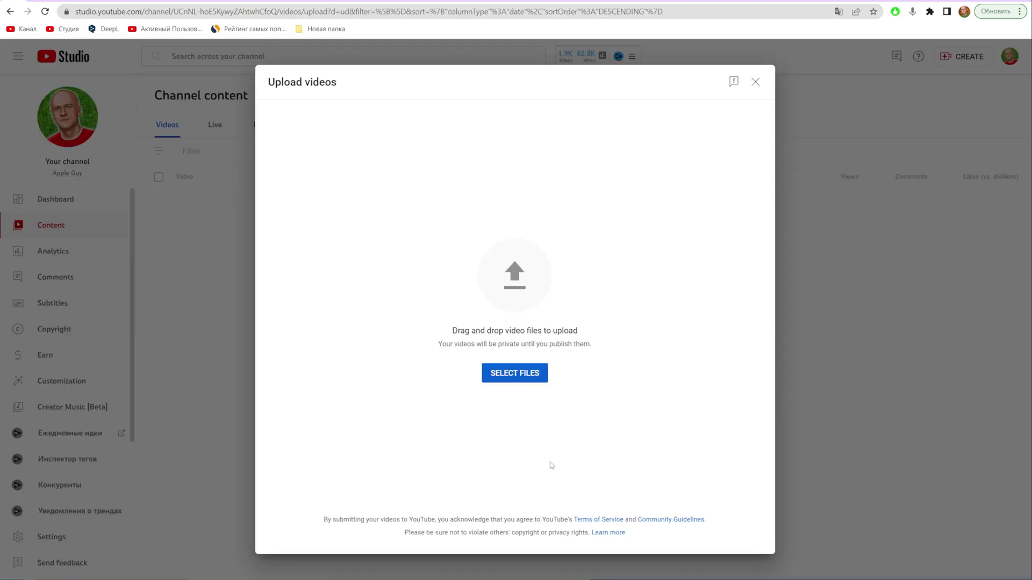
pyautogui.click(508, 376)
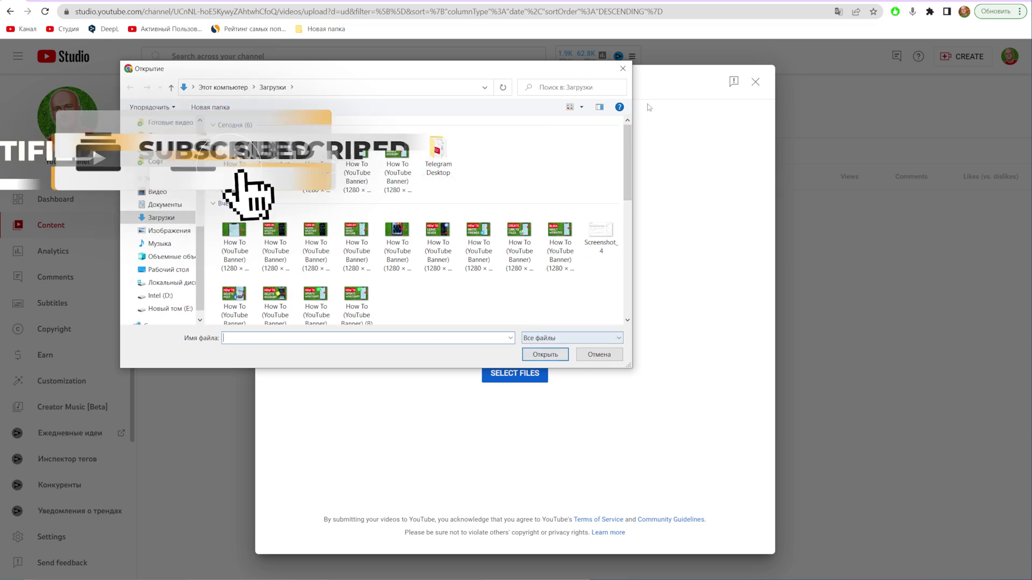
pyautogui.click(622, 71)
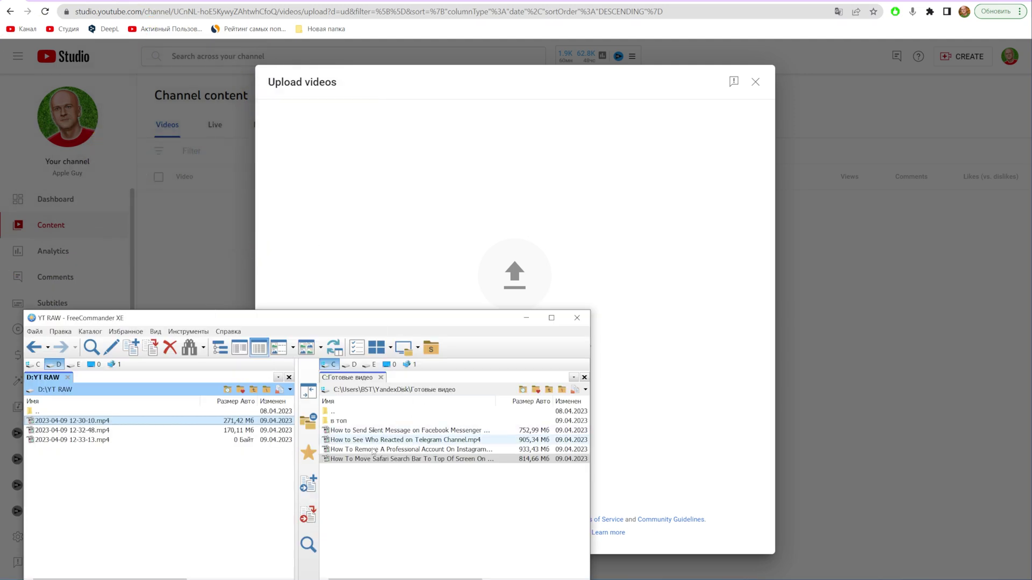
pyautogui.click(385, 459)
pyautogui.moveTo(449, 439); pyautogui.dragTo(532, 214)
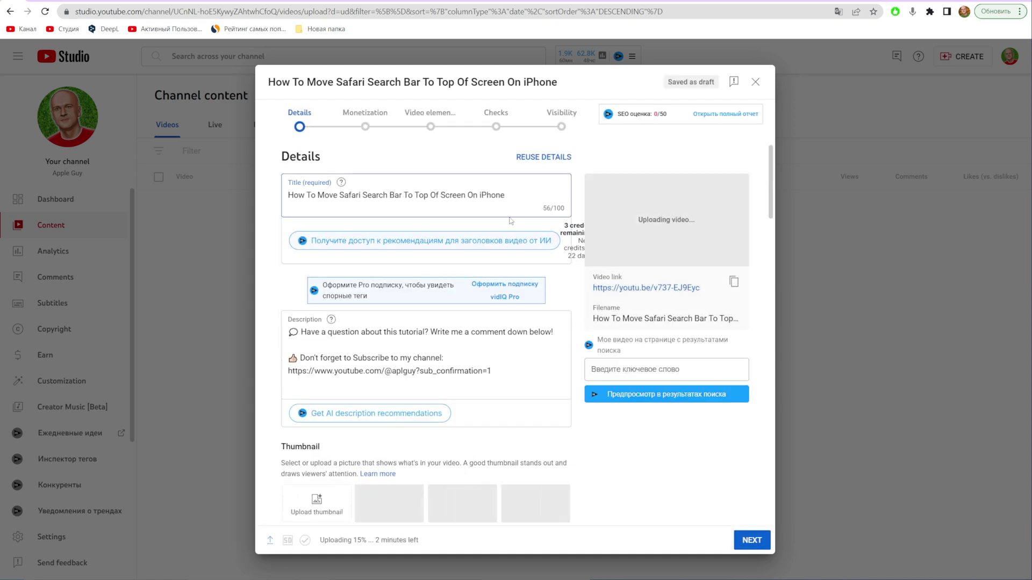
# - Set a first custom thumbnail from the first image in the file picker
pyautogui.moveTo(506, 196); pyautogui.dragTo(267, 203)
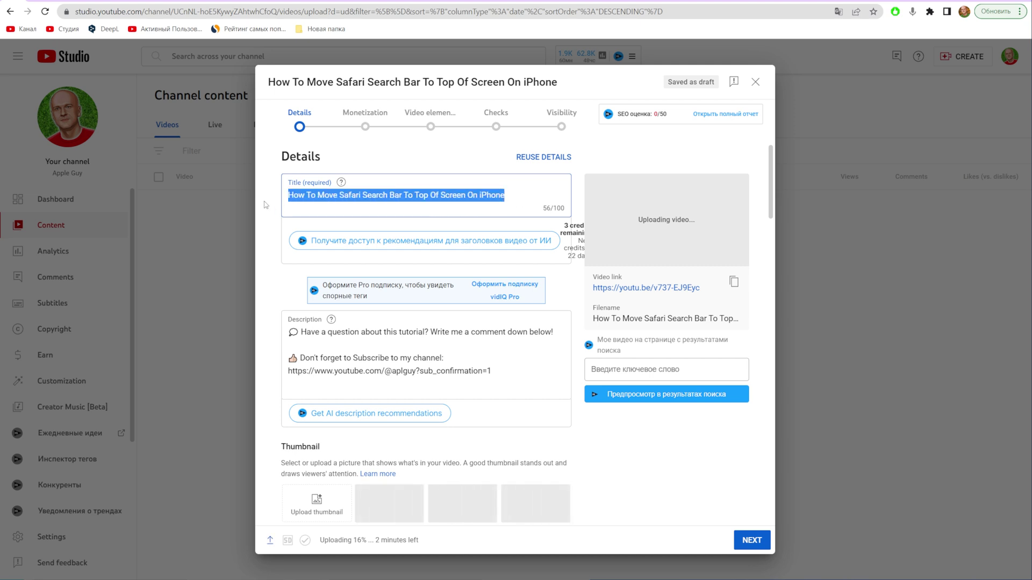
pyautogui.moveTo(491, 371); pyautogui.dragTo(287, 332)
pyautogui.scroll(-2, 277, 383)
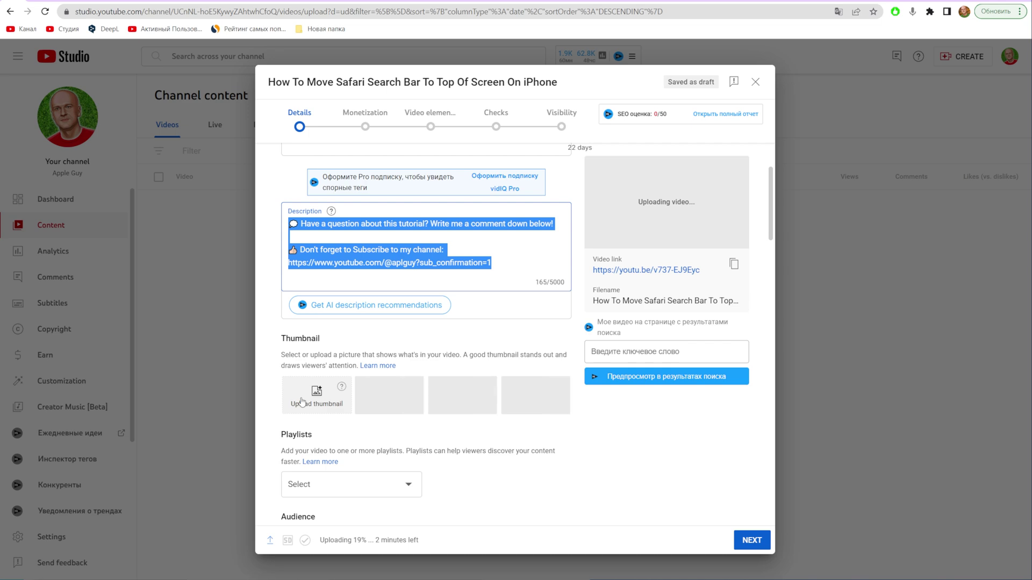
pyautogui.moveTo(317, 395)
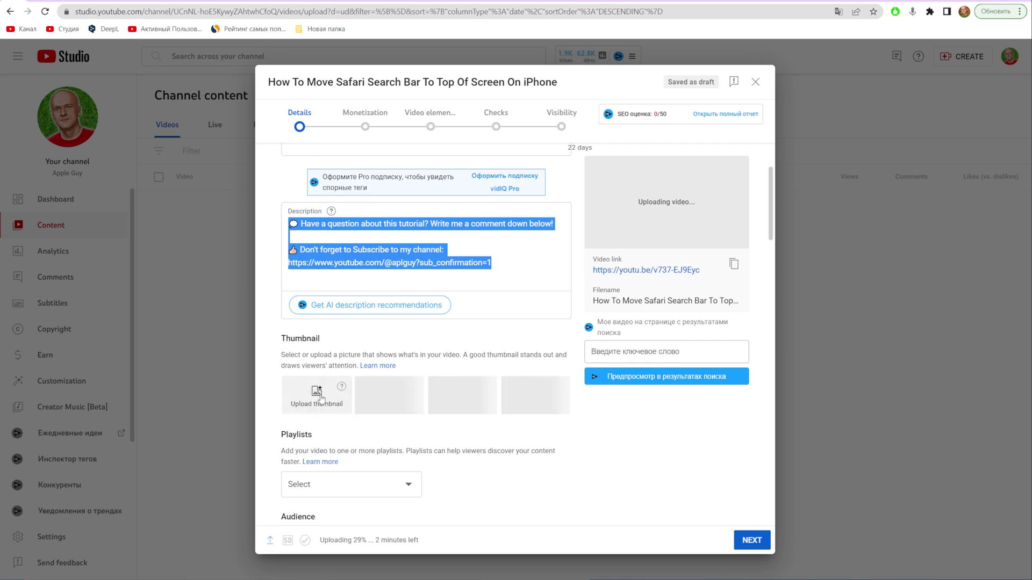
pyautogui.click(321, 396)
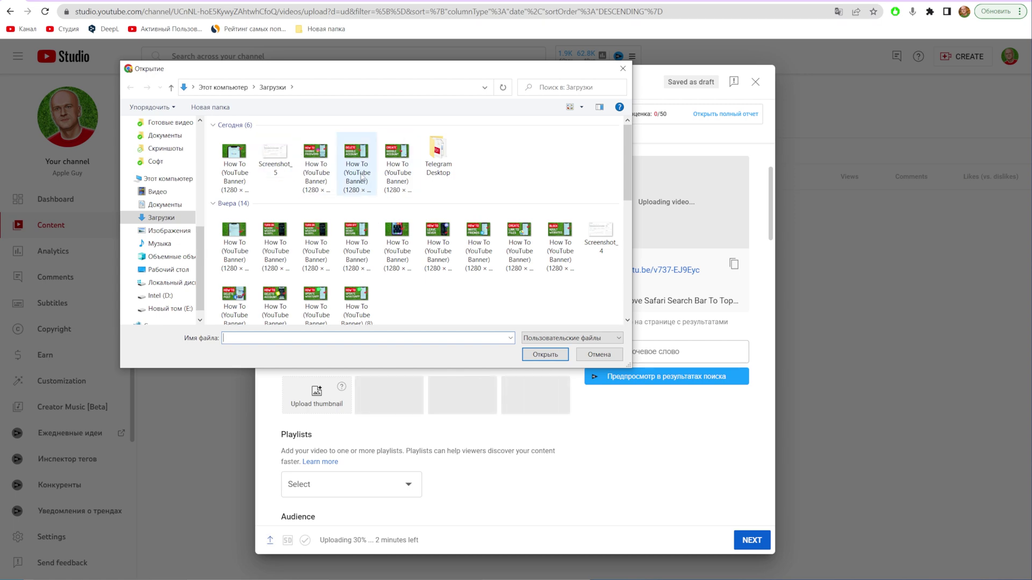
pyautogui.doubleClick(235, 154)
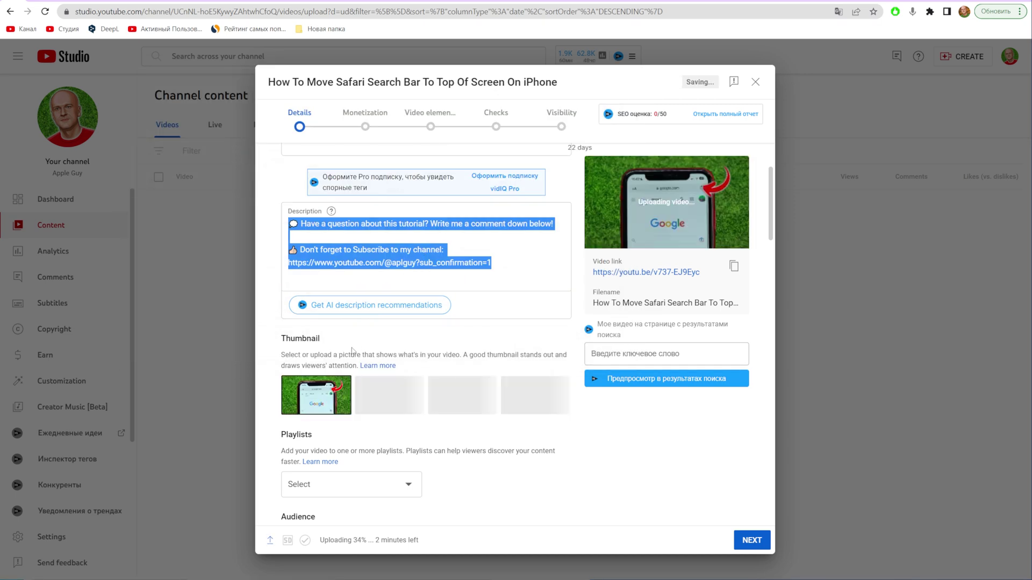
pyautogui.click(424, 260)
# - Drop the Create Google Account image in as thumbnail, then replace it with the Google phone image
pyautogui.press('super+e')
pyautogui.click(232, 323)
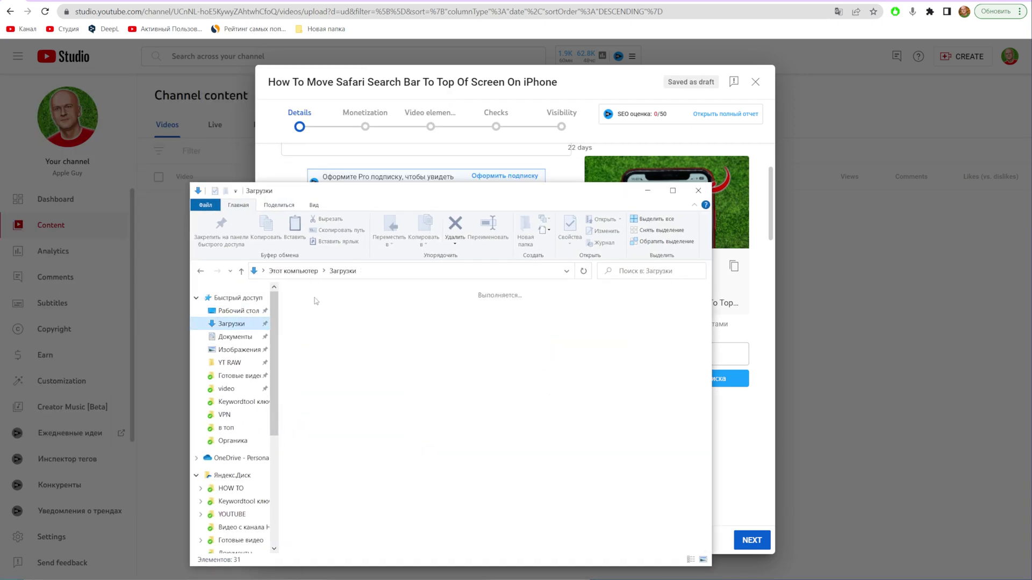
pyautogui.moveTo(473, 199); pyautogui.dragTo(816, 234)
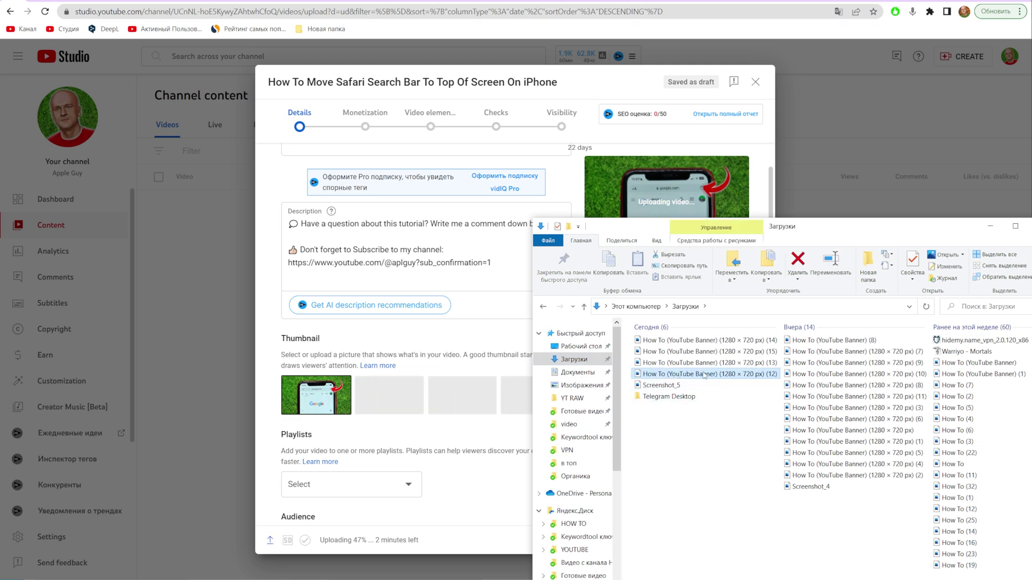
pyautogui.moveTo(704, 374)
pyautogui.mouseDown()
pyautogui.moveTo(450, 304)
pyautogui.moveTo(348, 375)
pyautogui.mouseUp()
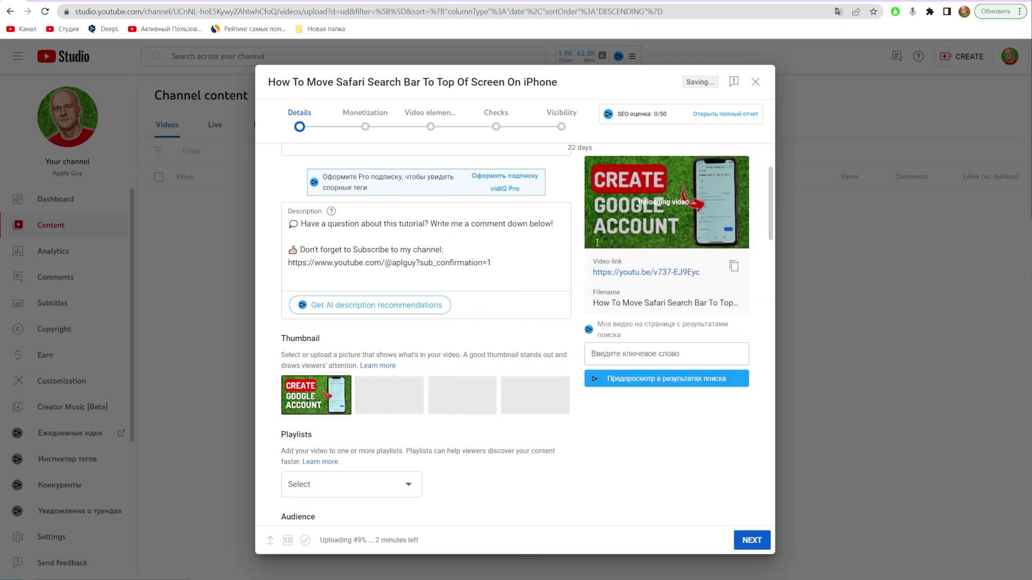
pyautogui.click(342, 386)
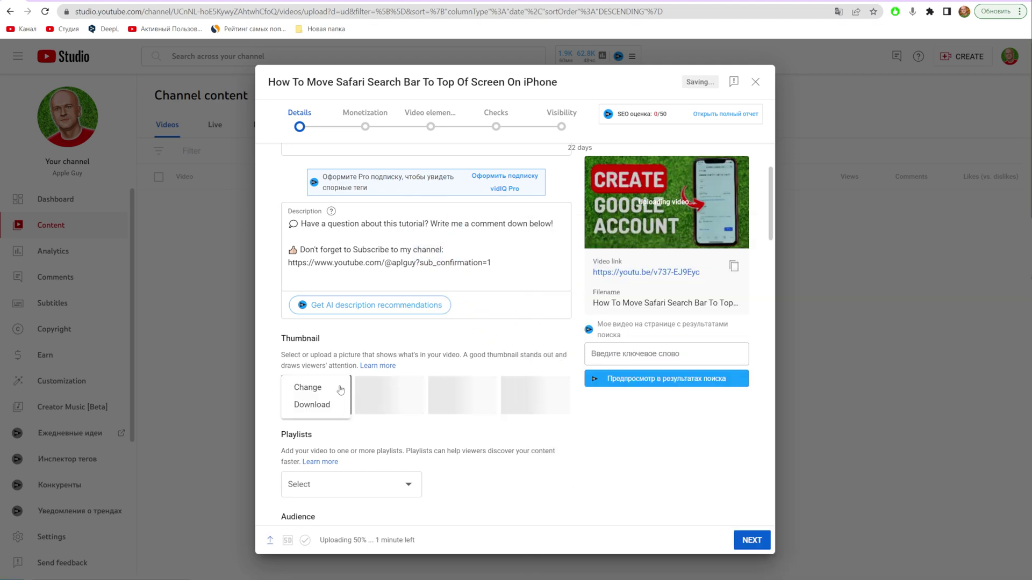
pyautogui.click(324, 388)
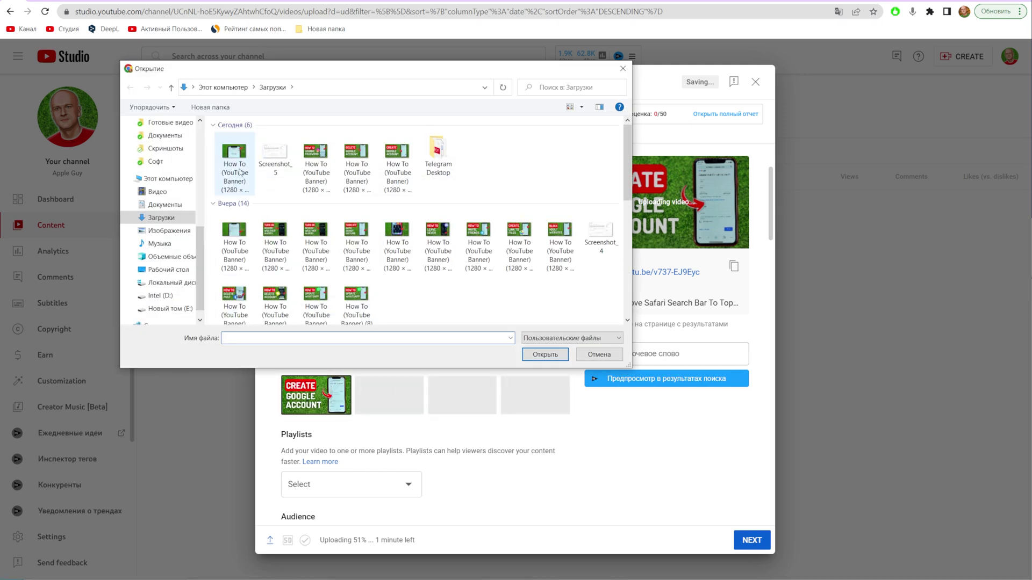
pyautogui.doubleClick(231, 159)
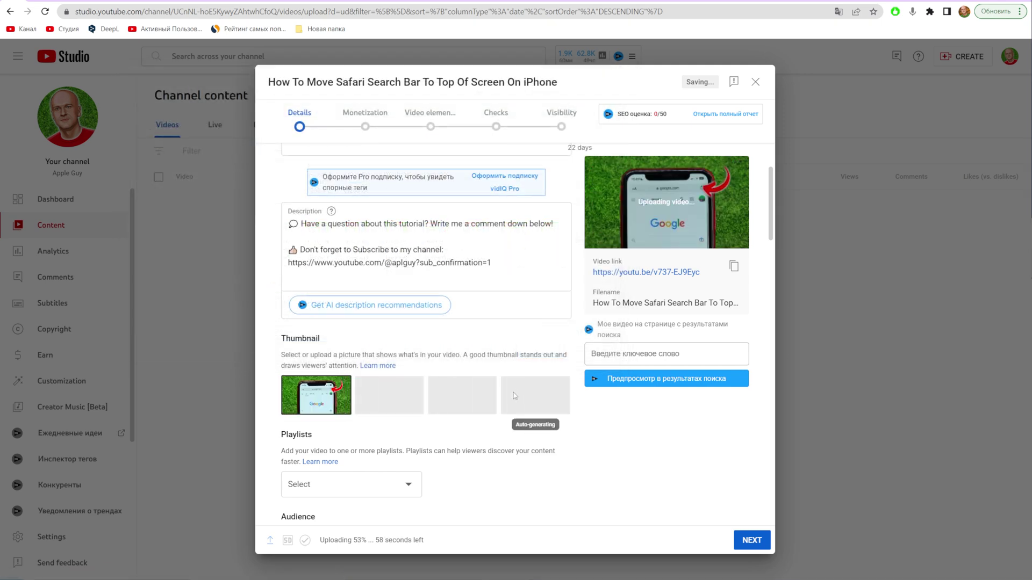
# - Tick the iPhone and Contacts playlists in the Playlists dropdown and confirm with Done
pyautogui.scroll(-1, 505, 398)
pyautogui.scroll(-2, 506, 398)
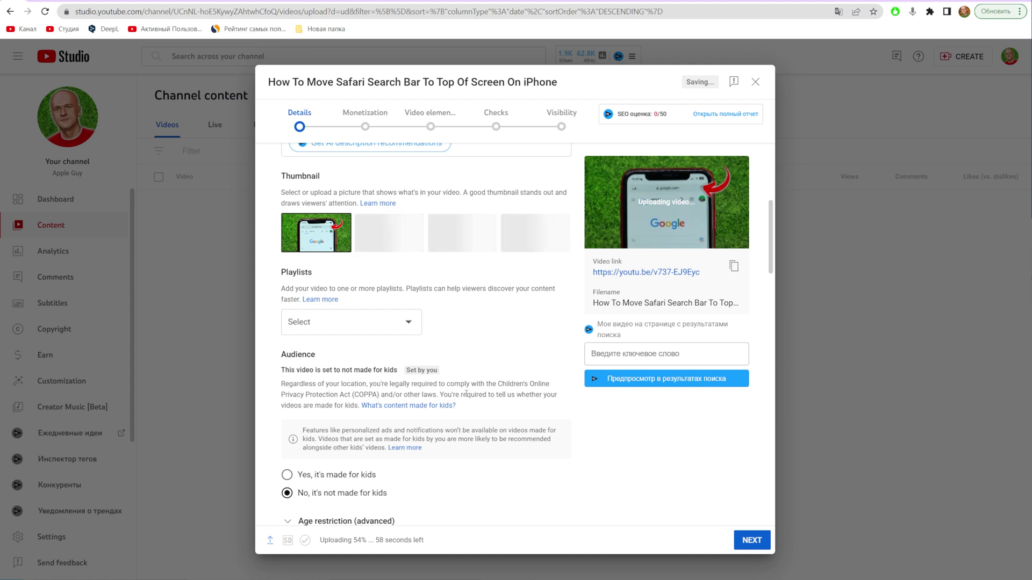
pyautogui.click(401, 324)
pyautogui.click(299, 374)
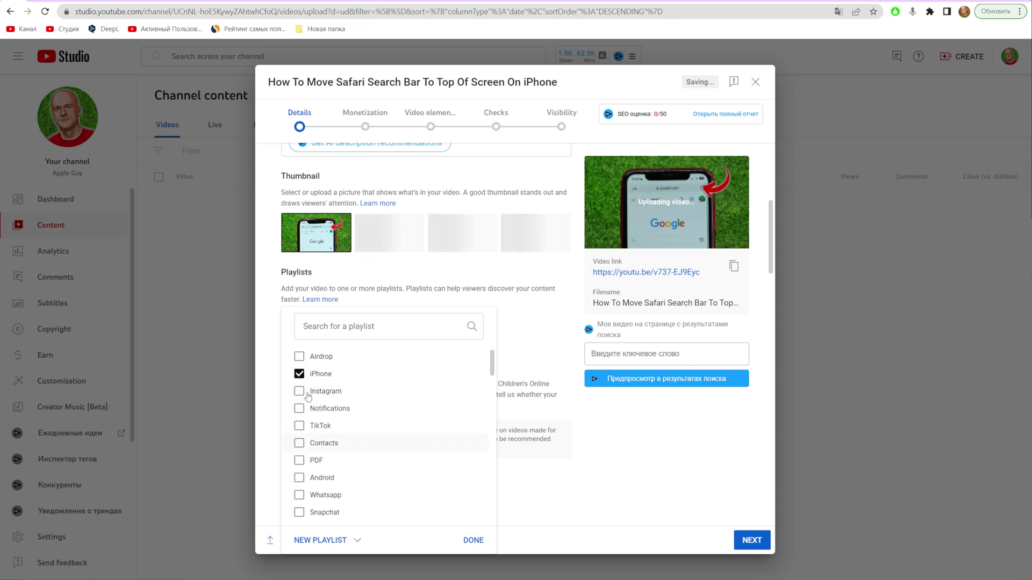
pyautogui.click(299, 444)
pyautogui.click(473, 541)
pyautogui.scroll(-3, 561, 427)
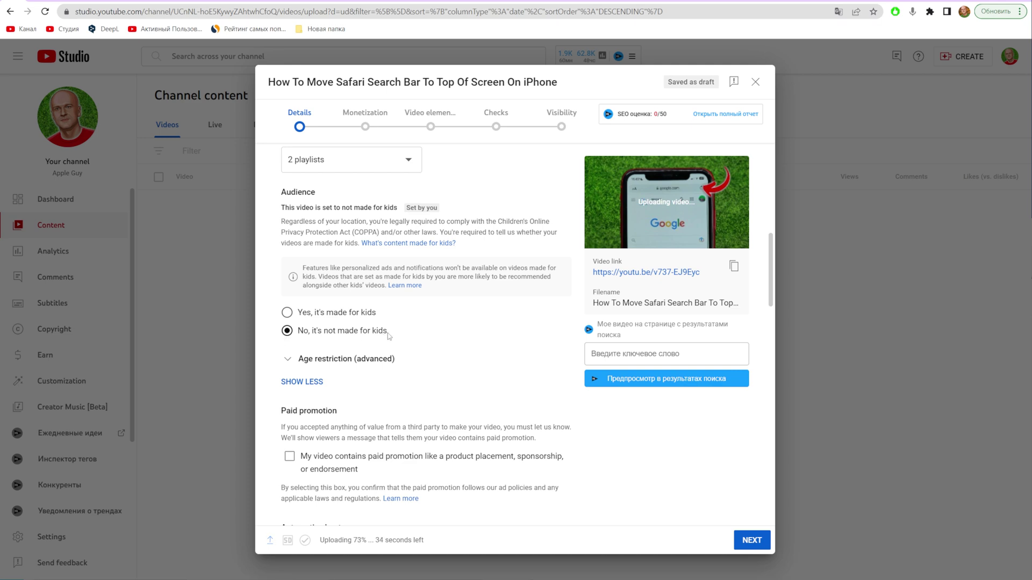
# - Add the two recommended Safari address bar tags and the ios 15 tag
pyautogui.scroll(-5, 384, 337)
pyautogui.scroll(-4, 377, 339)
pyautogui.scroll(5, 377, 340)
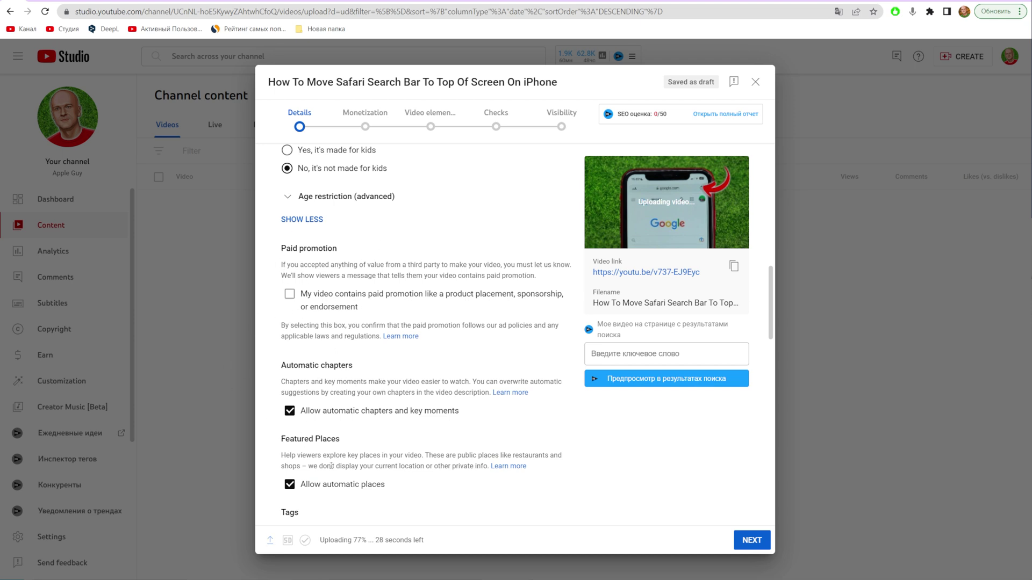
pyautogui.scroll(-4, 342, 467)
pyautogui.scroll(-2, 347, 462)
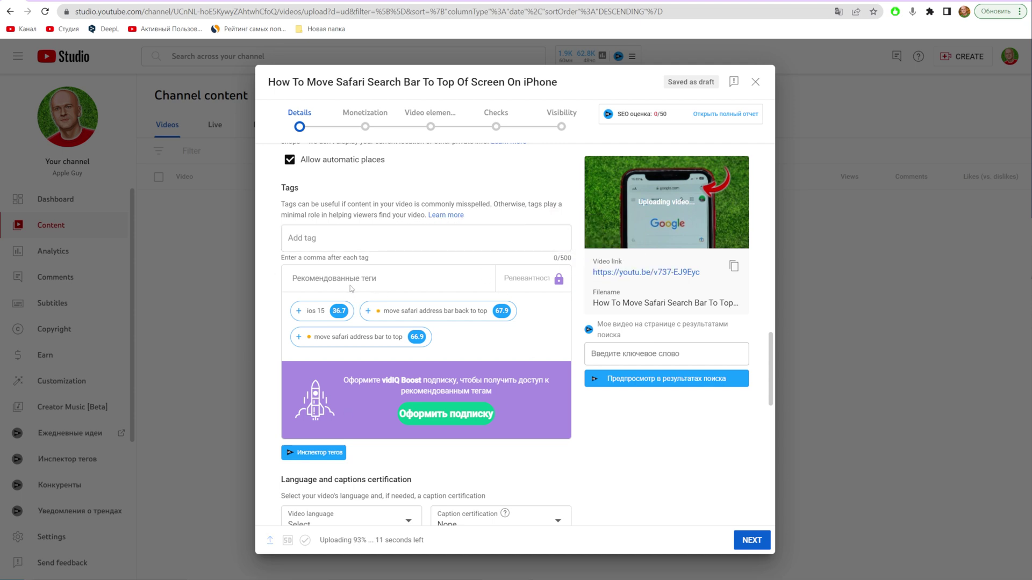
pyautogui.click(368, 311)
pyautogui.click(299, 337)
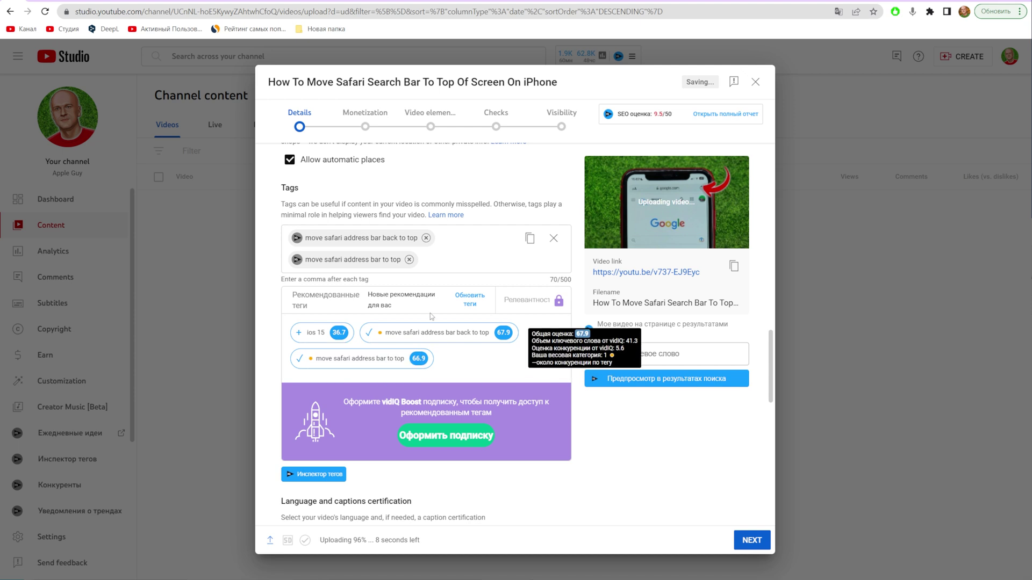
pyautogui.click(309, 332)
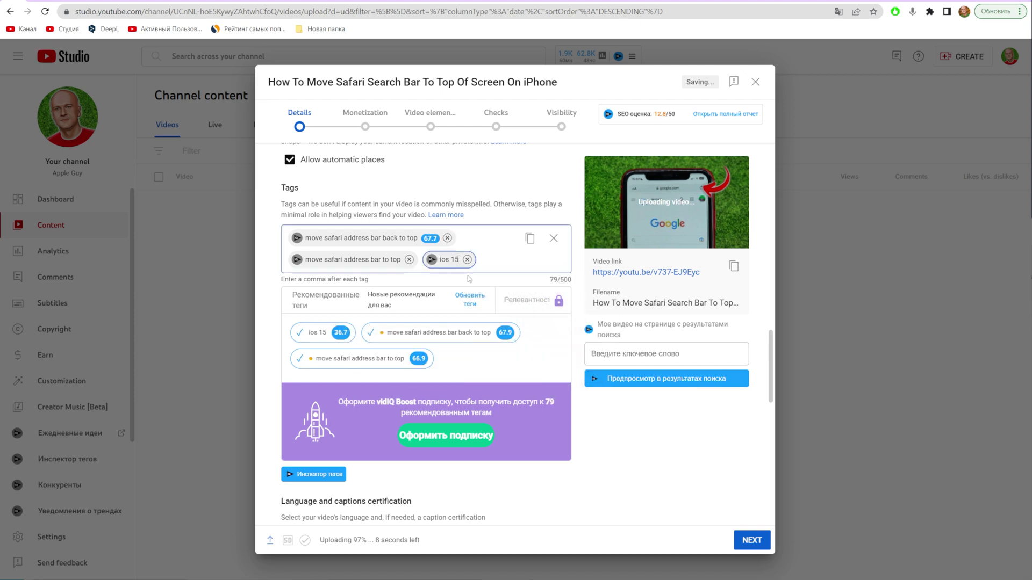
# - Change the ios 15 tag to ios 16 and add IPHONE as a new tag
pyautogui.press('BackSpace')
pyautogui.write('6')
pyautogui.click(494, 262)
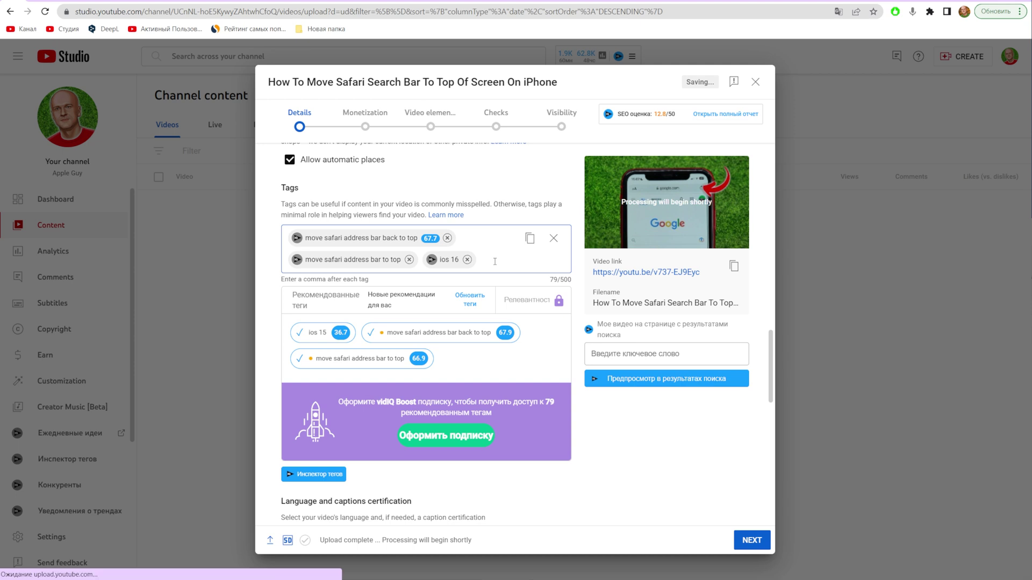
pyautogui.write('E')
pyautogui.press('Return')
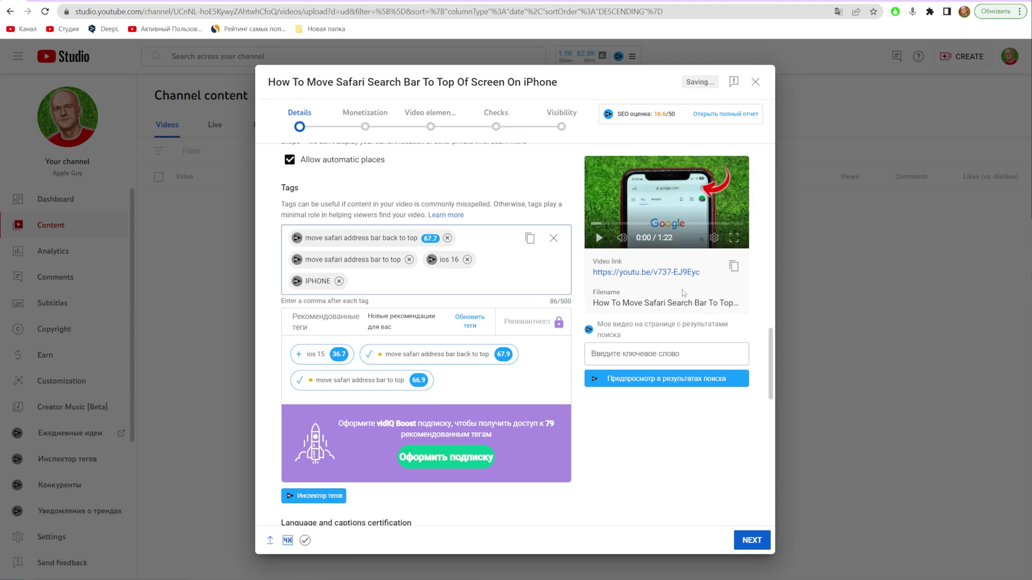
# - Turn monetization on for the video
pyautogui.click(752, 540)
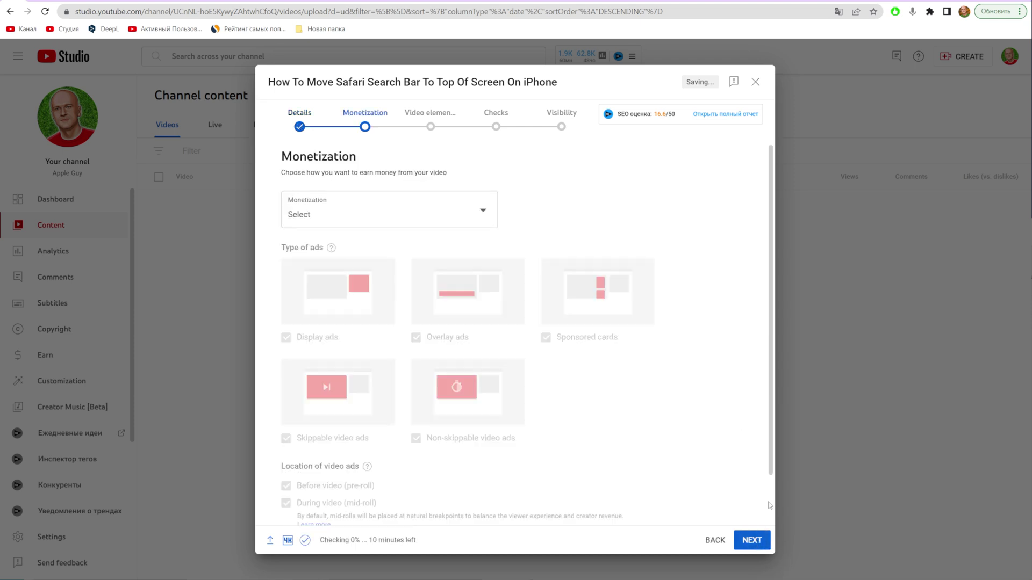
pyautogui.click(482, 210)
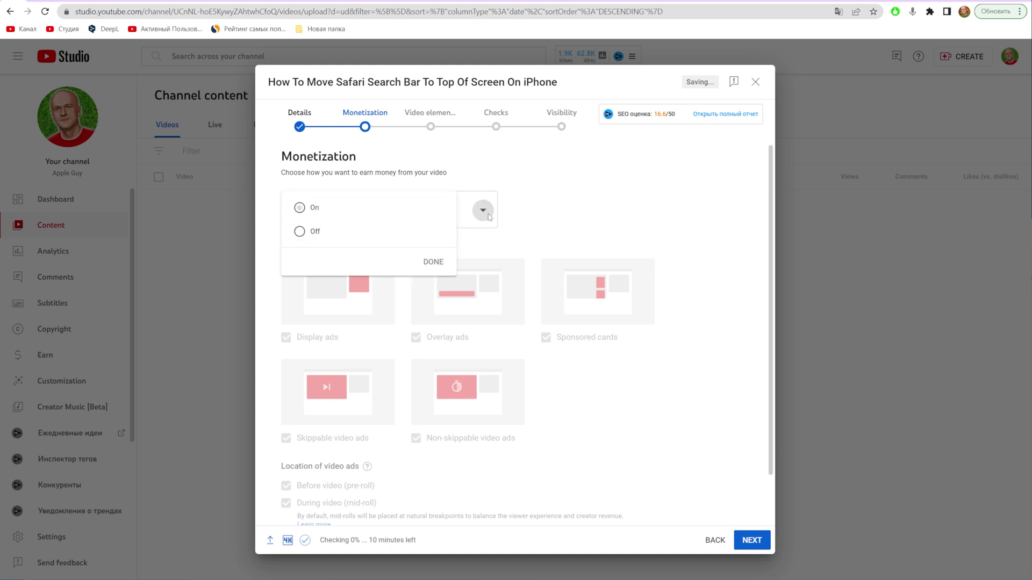
pyautogui.click(298, 208)
pyautogui.click(433, 261)
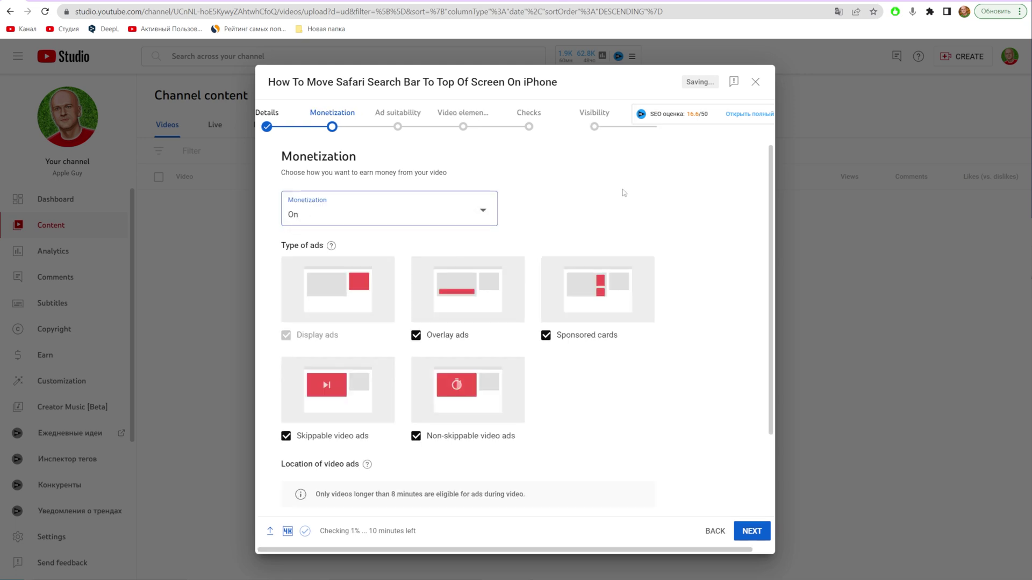
# - Rate ad suitability as None of the above and submit the rating
pyautogui.click(751, 531)
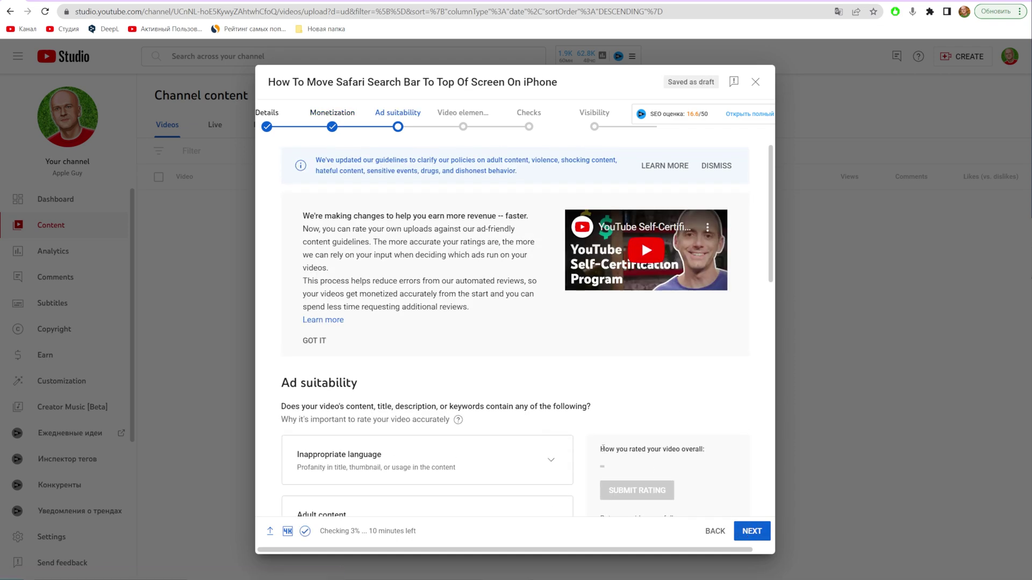
pyautogui.scroll(-5, 509, 403)
pyautogui.scroll(-6, 511, 405)
pyautogui.scroll(-1, 511, 406)
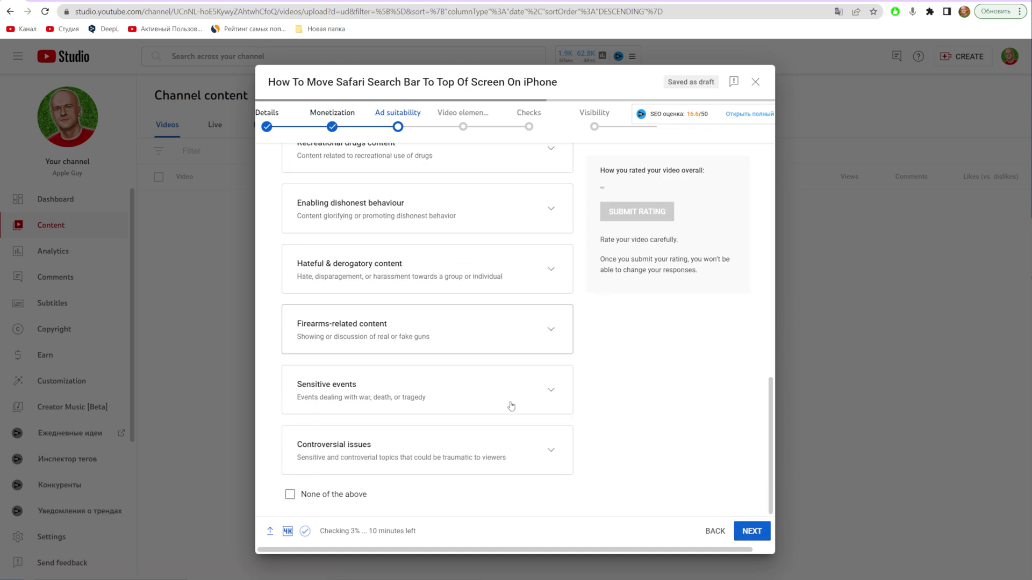
pyautogui.click(297, 497)
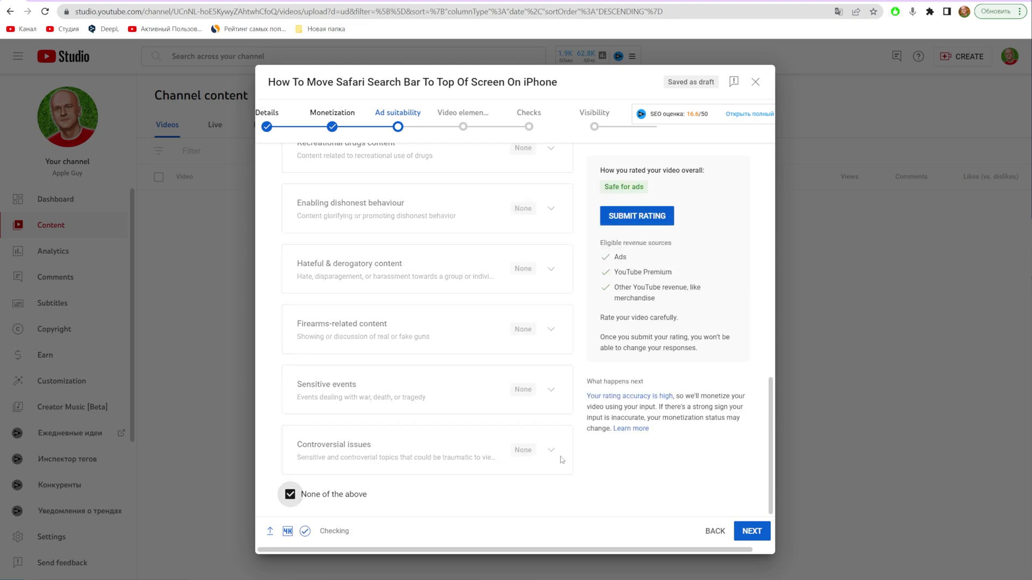
pyautogui.click(620, 222)
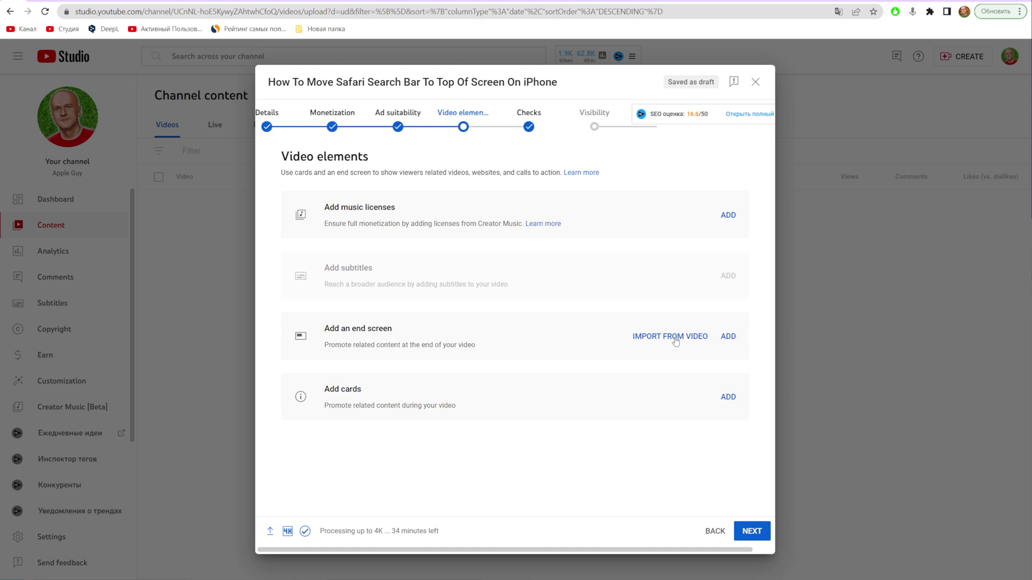
# - Import an end screen layout from a previous video
pyautogui.click(734, 336)
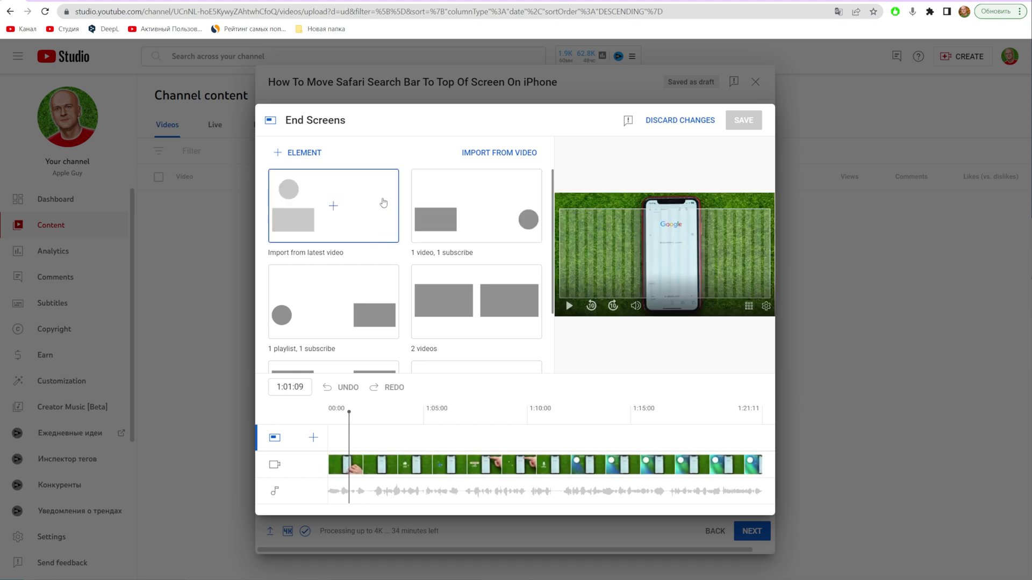
pyautogui.click(385, 188)
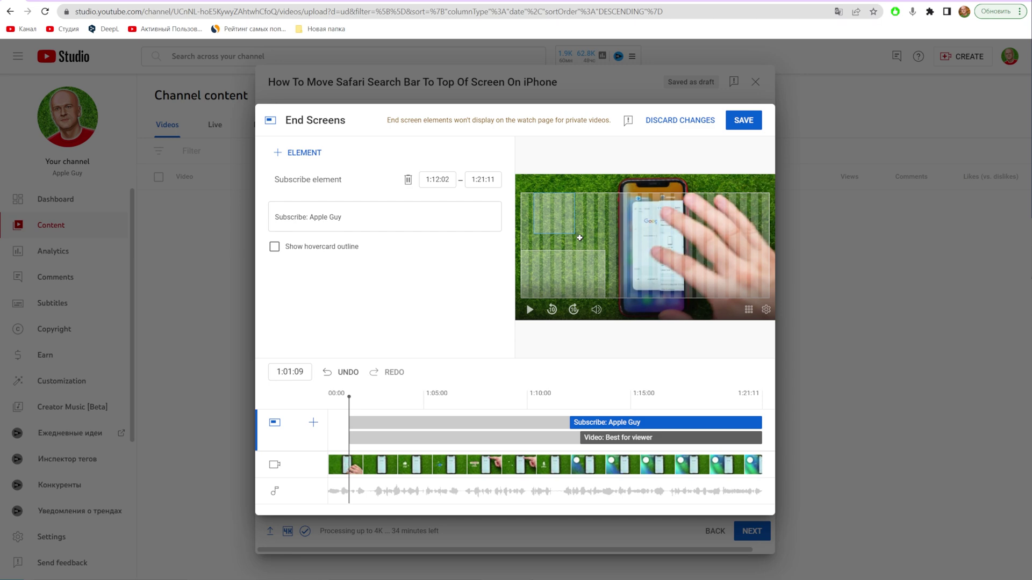
pyautogui.moveTo(583, 388); pyautogui.dragTo(635, 394)
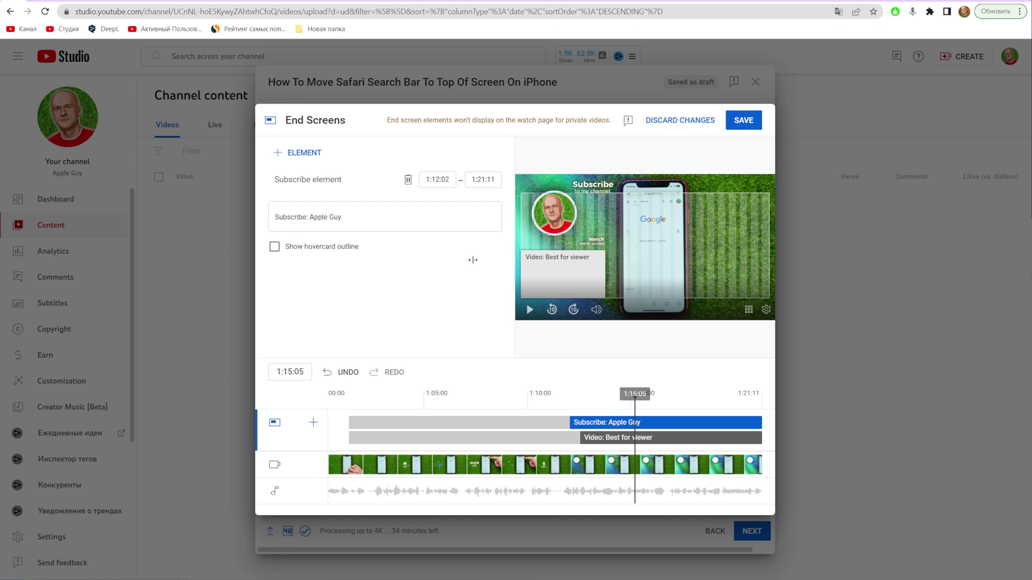
# - Add the Telegram playlist element to the end screen, starting later, and finish editing
pyautogui.click(280, 155)
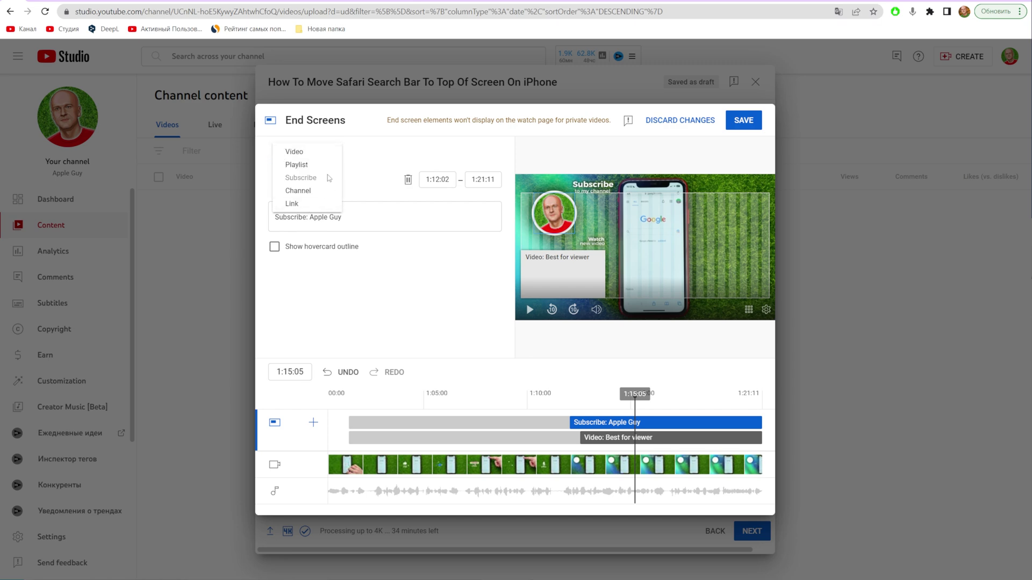
pyautogui.click(304, 169)
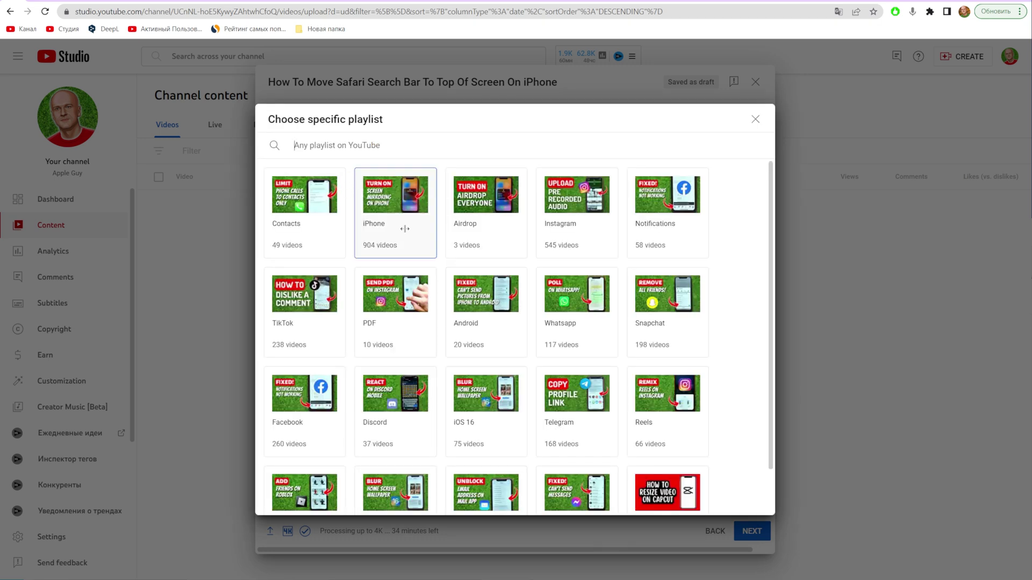
pyautogui.scroll(-1, 575, 323)
pyautogui.click(576, 357)
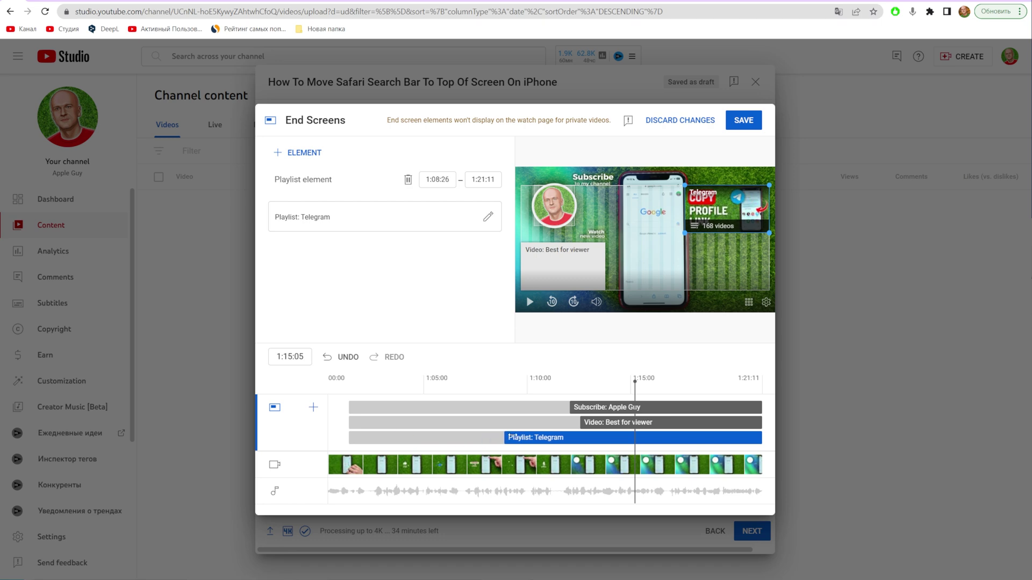
pyautogui.moveTo(352, 435); pyautogui.dragTo(529, 441)
pyautogui.moveTo(468, 383); pyautogui.dragTo(602, 382)
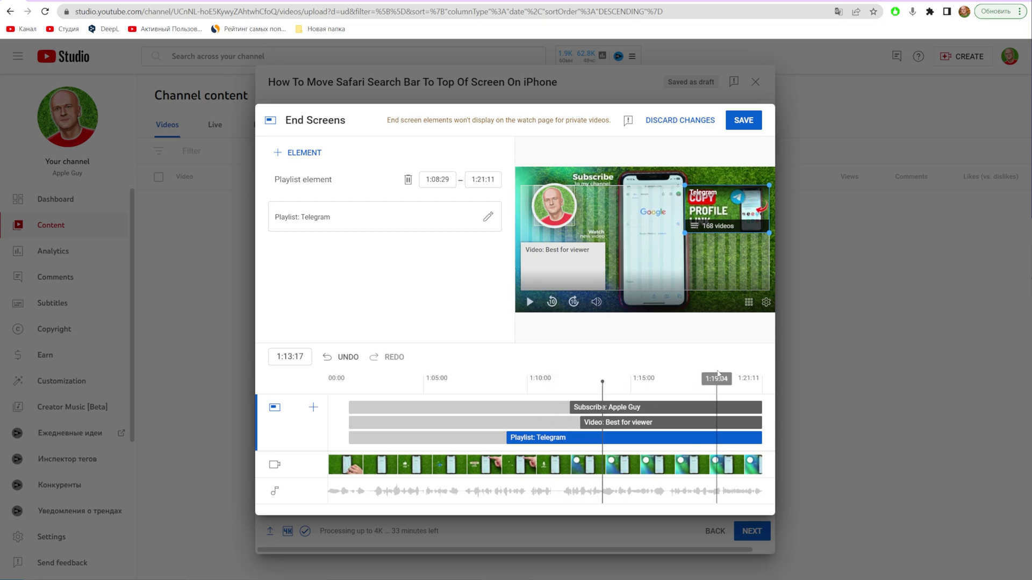
pyautogui.click(702, 122)
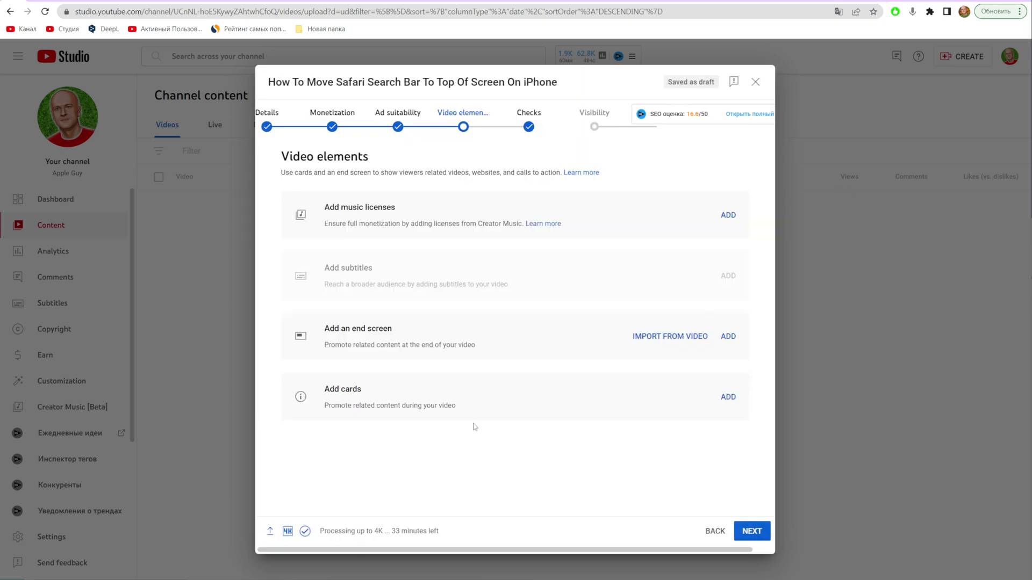
# - Add a video card linking to How to Delete Google Account
pyautogui.click(726, 397)
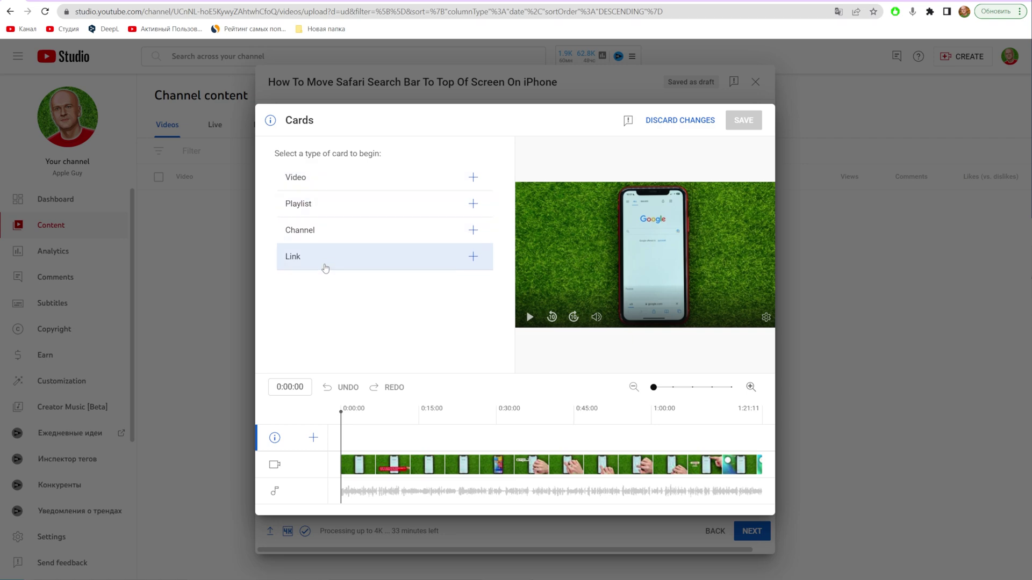
pyautogui.click(388, 176)
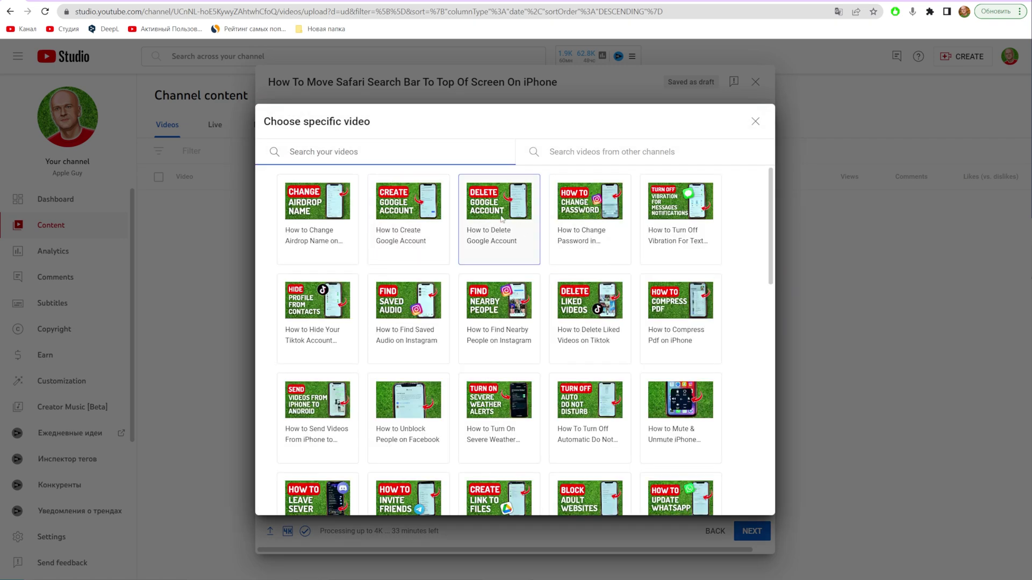
pyautogui.click(503, 219)
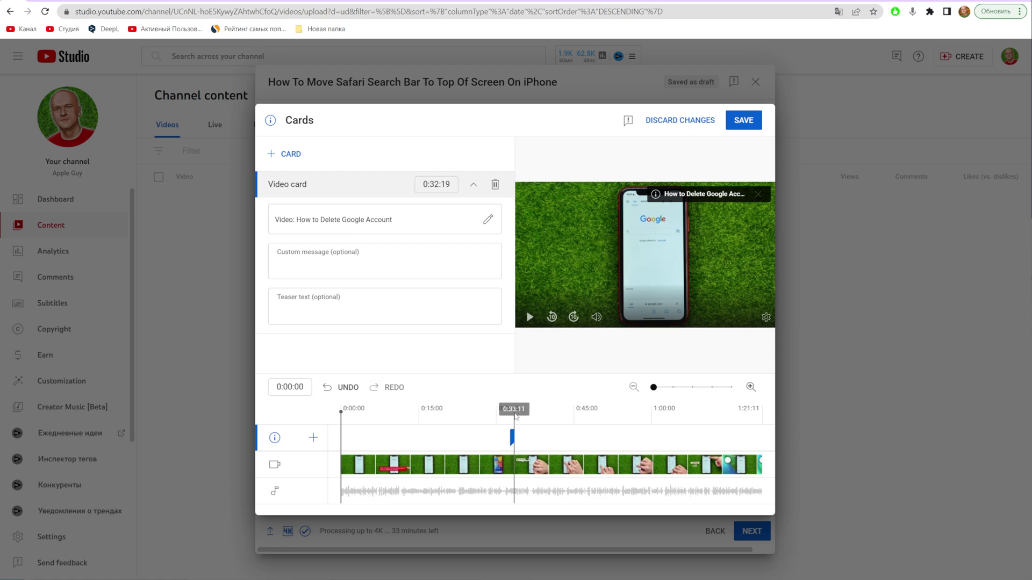
# - Add a How to Compress Pdf on iPhone card at about 0:14:15 and save the cards
pyautogui.click(287, 154)
pyautogui.click(283, 153)
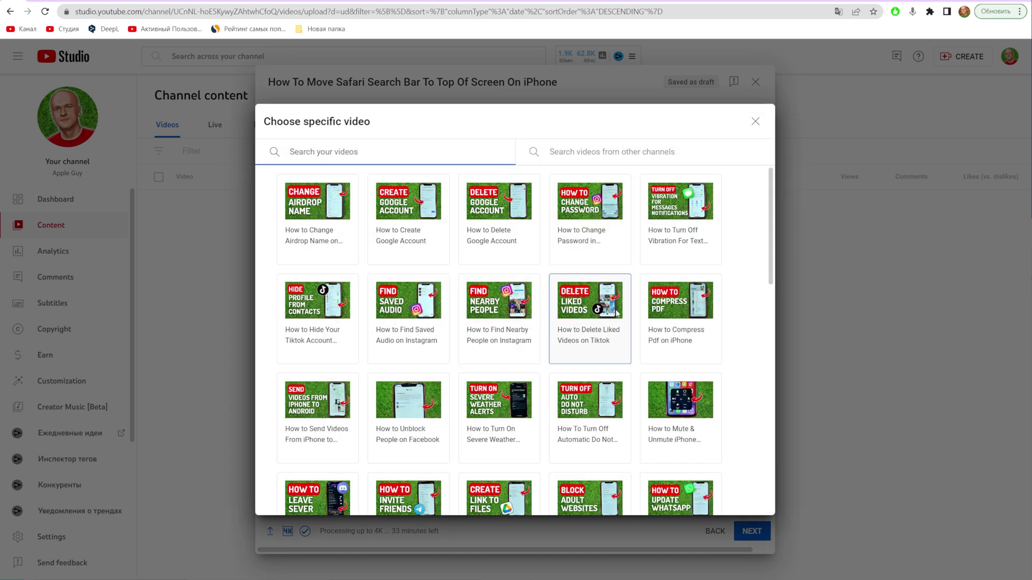
pyautogui.click(681, 314)
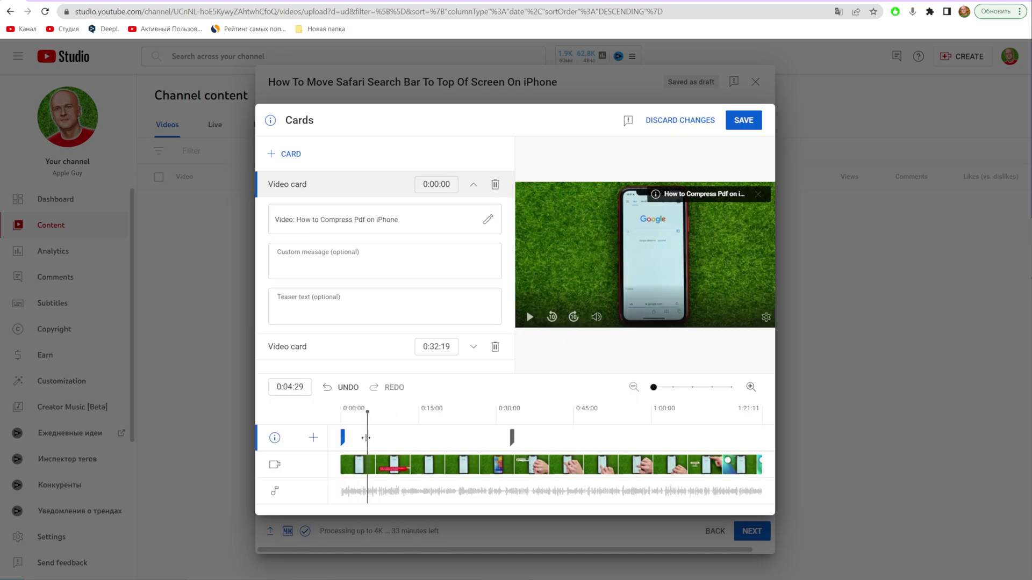
pyautogui.click(367, 438)
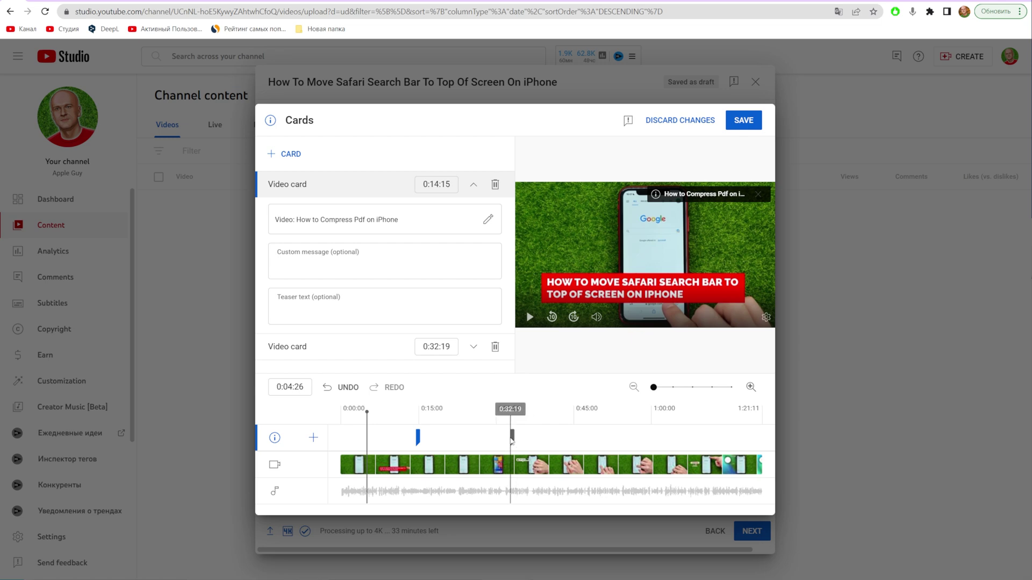
pyautogui.moveTo(512, 438); pyautogui.dragTo(618, 437)
pyautogui.click(757, 119)
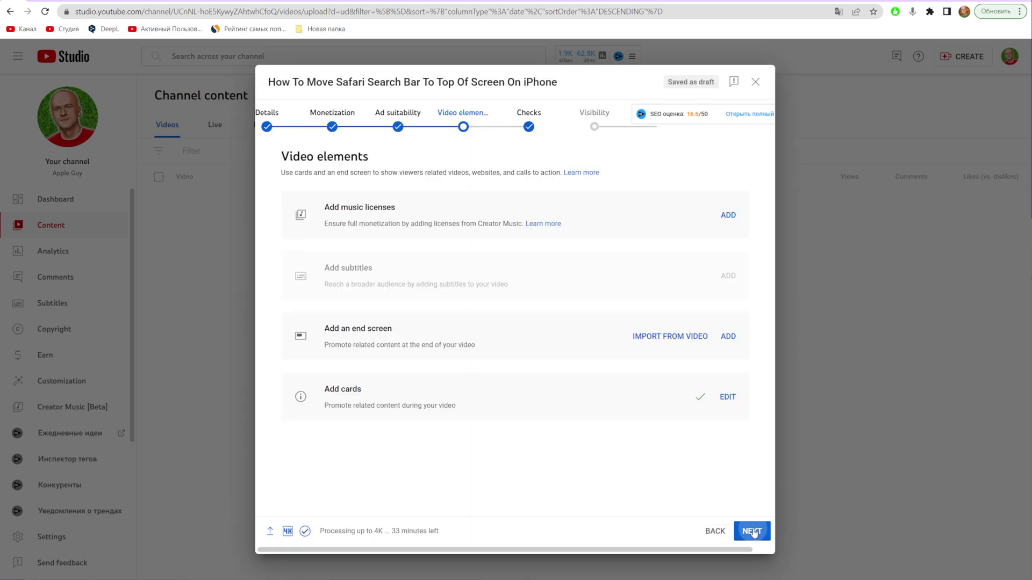
# - Schedule the video's release for April 19 at 5:00 AM
pyautogui.click(753, 532)
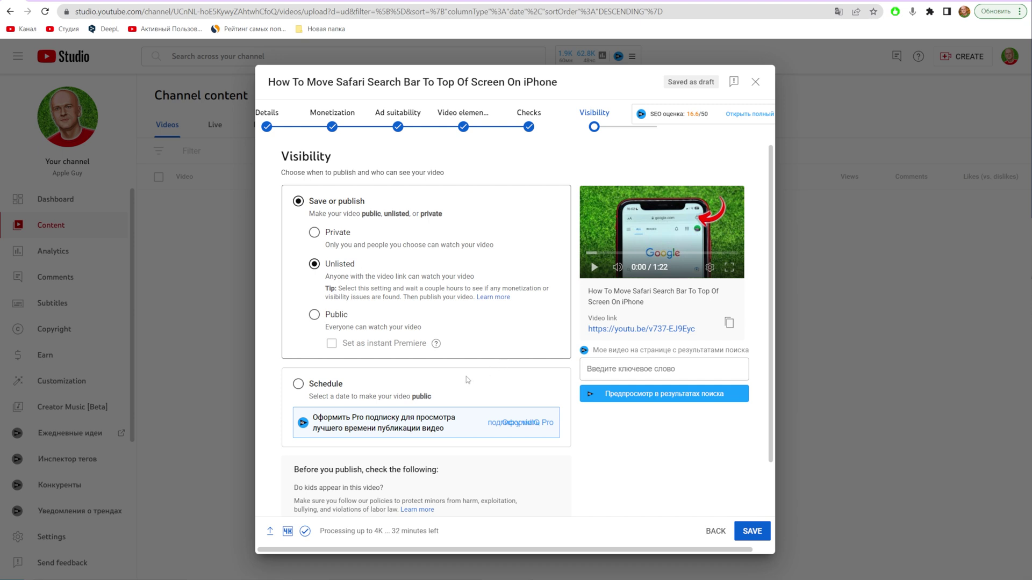
pyautogui.scroll(-2, 463, 380)
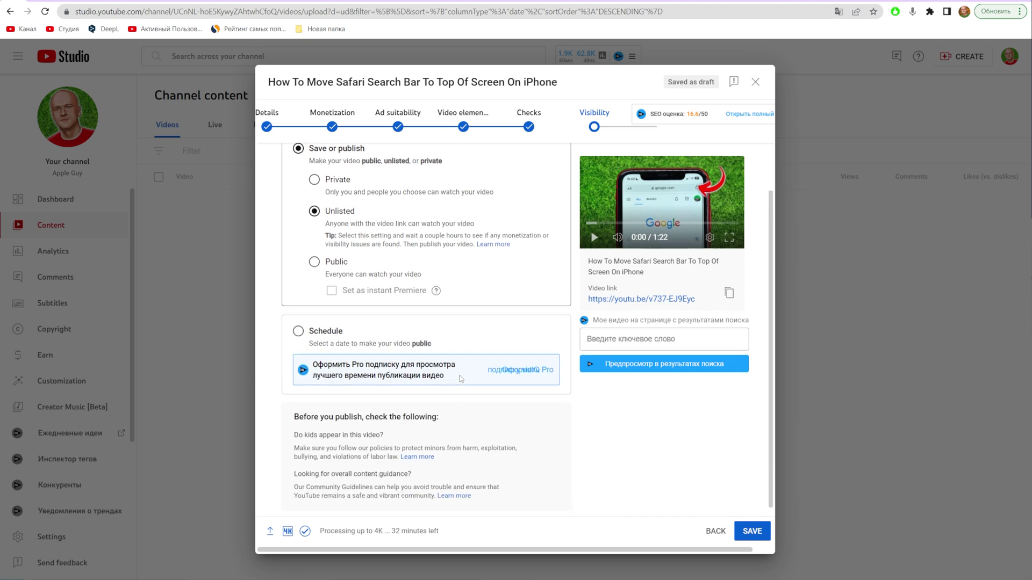
pyautogui.click(298, 324)
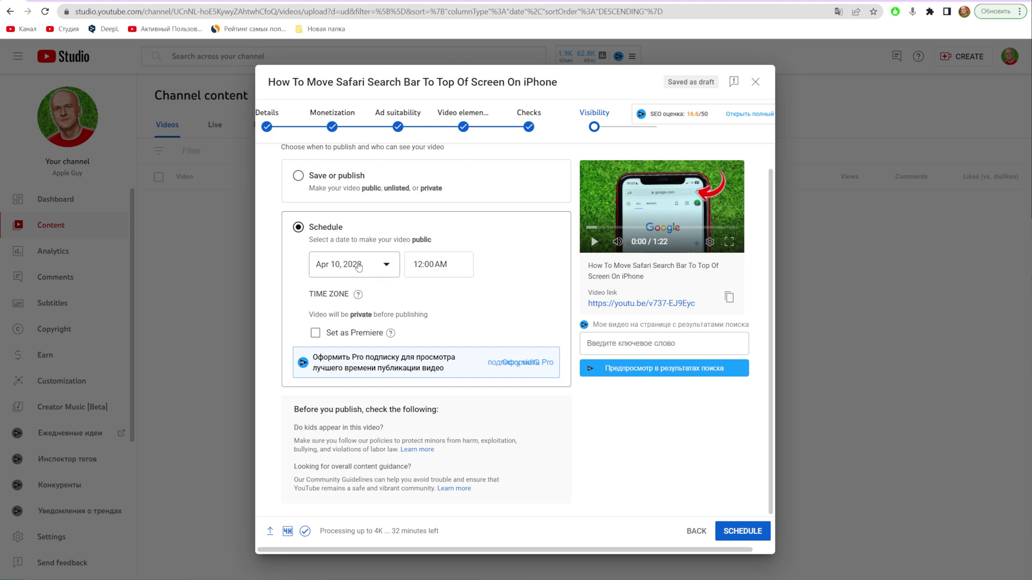
pyautogui.click(378, 273)
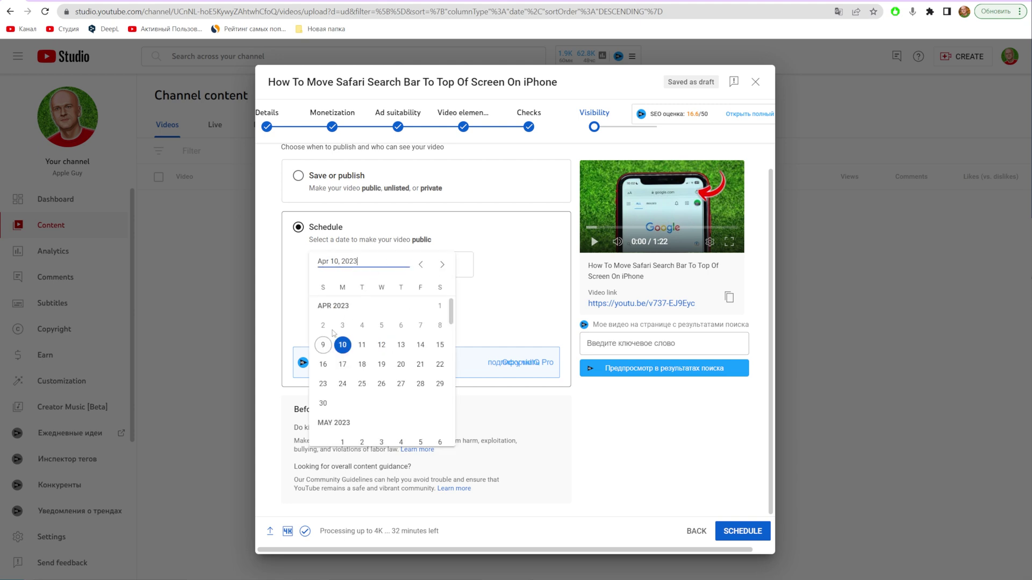
pyautogui.click(382, 365)
pyautogui.click(439, 265)
pyautogui.scroll(-5, 438, 350)
pyautogui.click(443, 356)
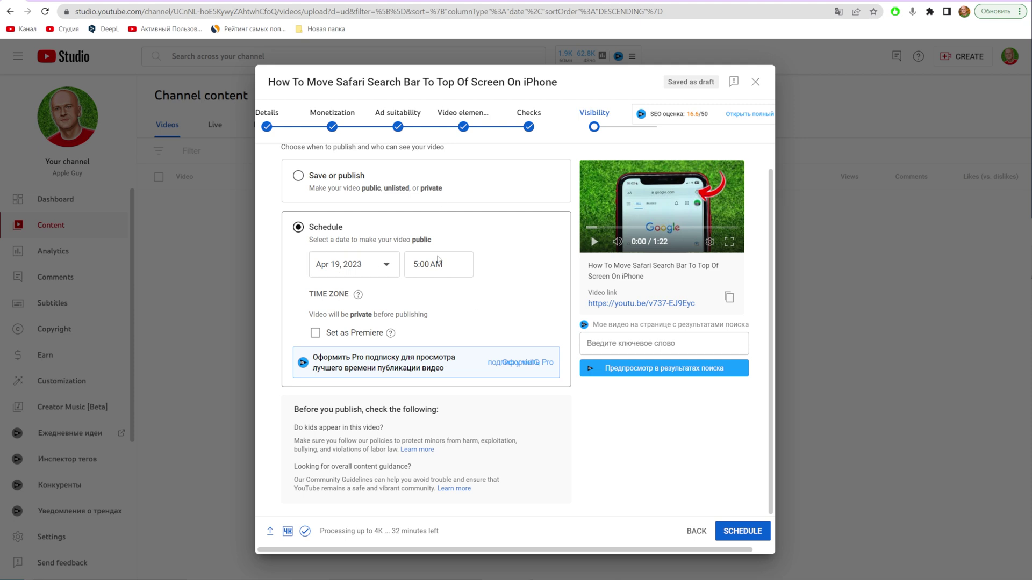
# - Cancel the schedule and save the video as Unlisted
pyautogui.scroll(1, 530, 279)
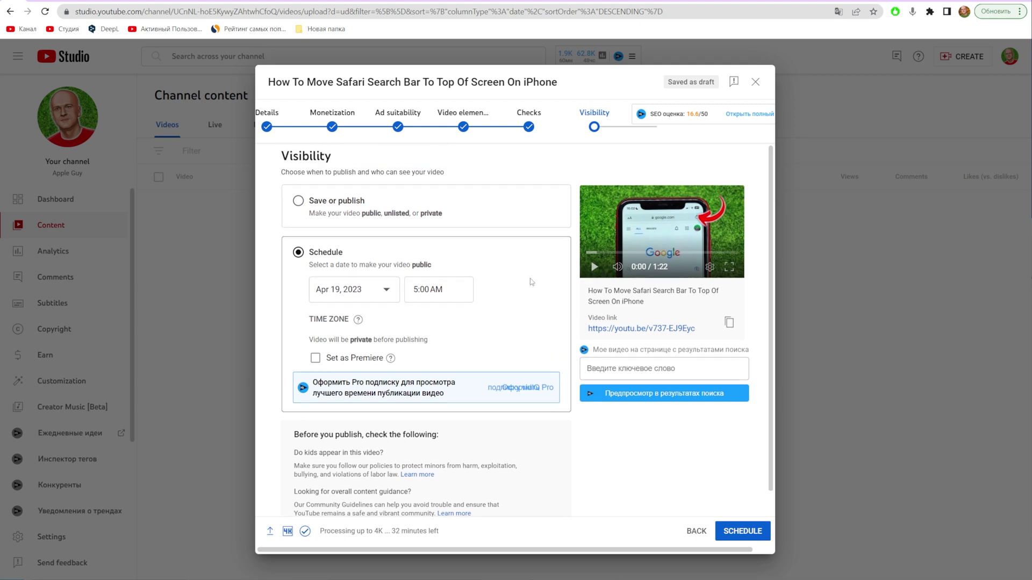
pyautogui.click(299, 201)
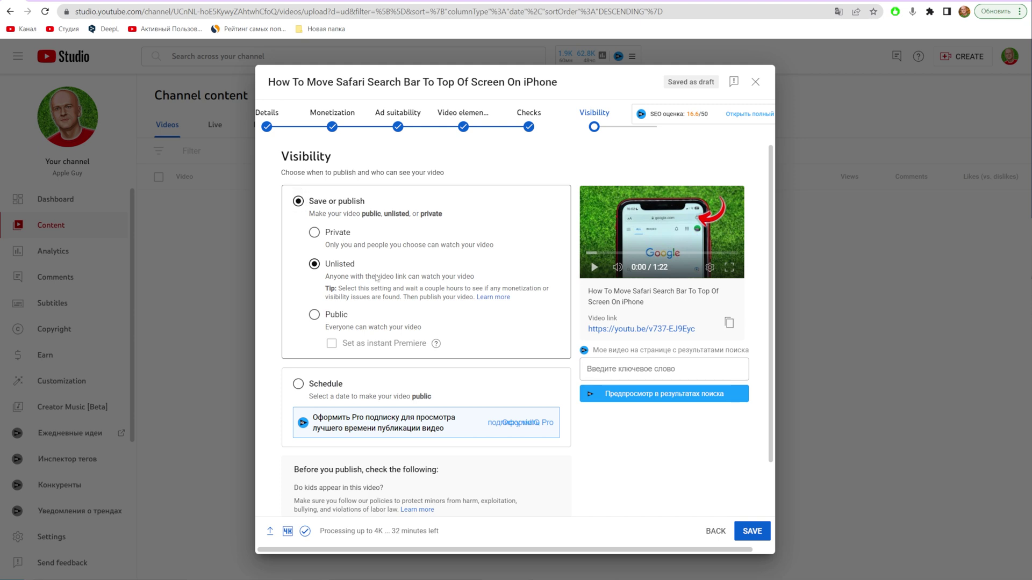
pyautogui.click(750, 530)
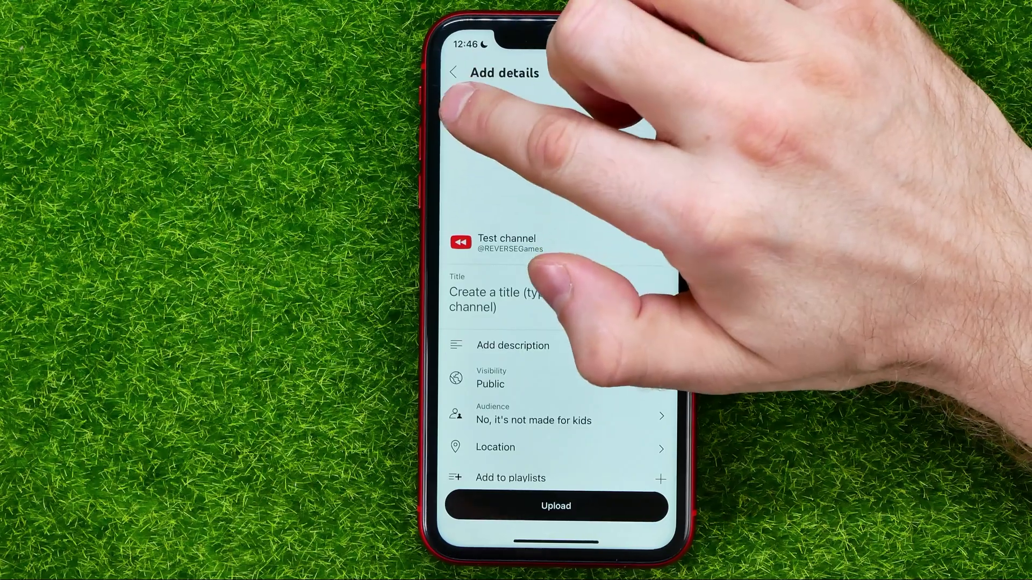
# - Set the cropped flowers photo as the video thumbnail
pyautogui.click(462, 109)
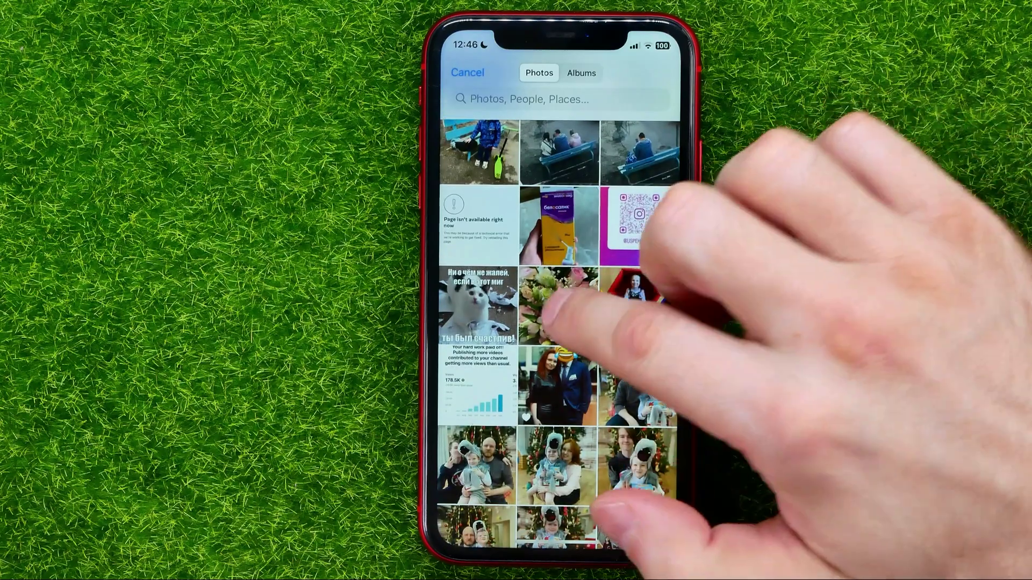
pyautogui.click(559, 312)
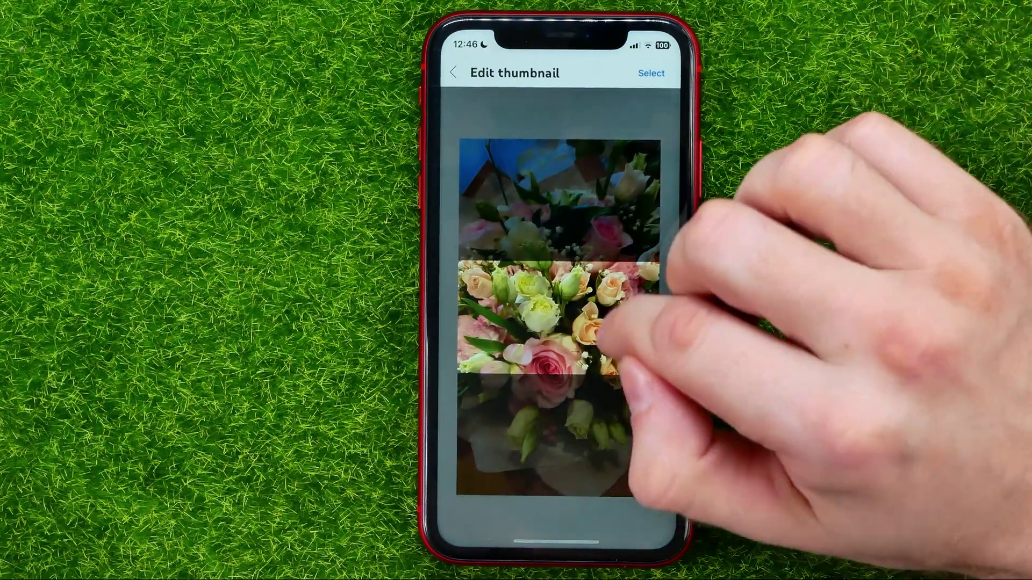
pyautogui.moveTo(610, 344); pyautogui.dragTo(618, 328)
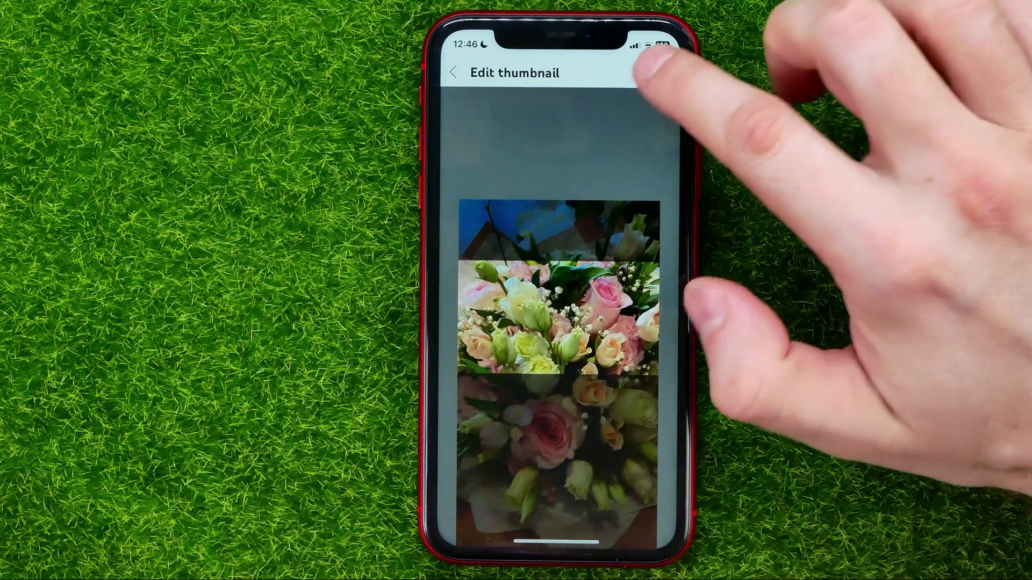
pyautogui.click(653, 70)
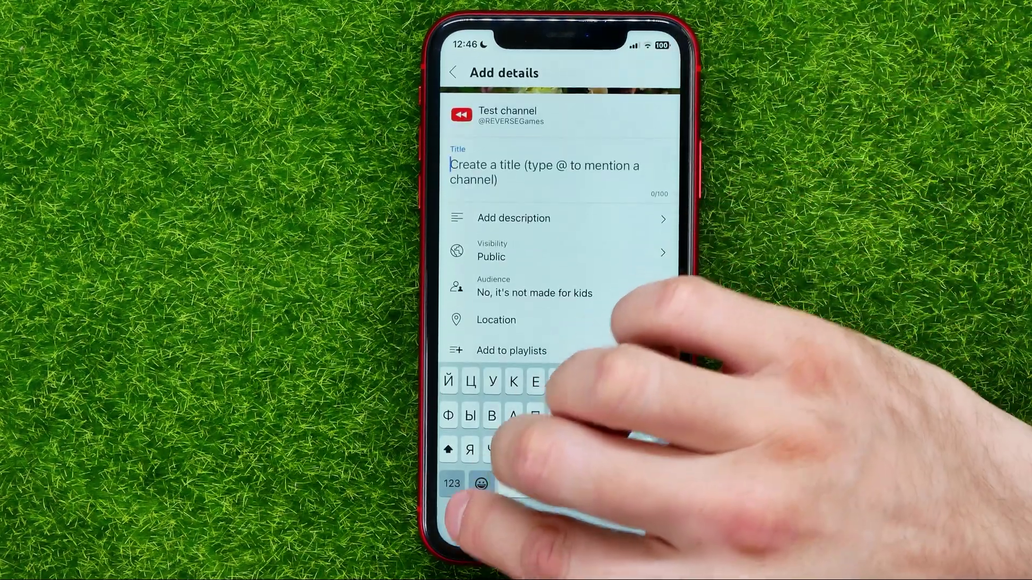
# - Title the video 'Test'
pyautogui.click(463, 521)
pyautogui.write('Test')
pyautogui.click(514, 203)
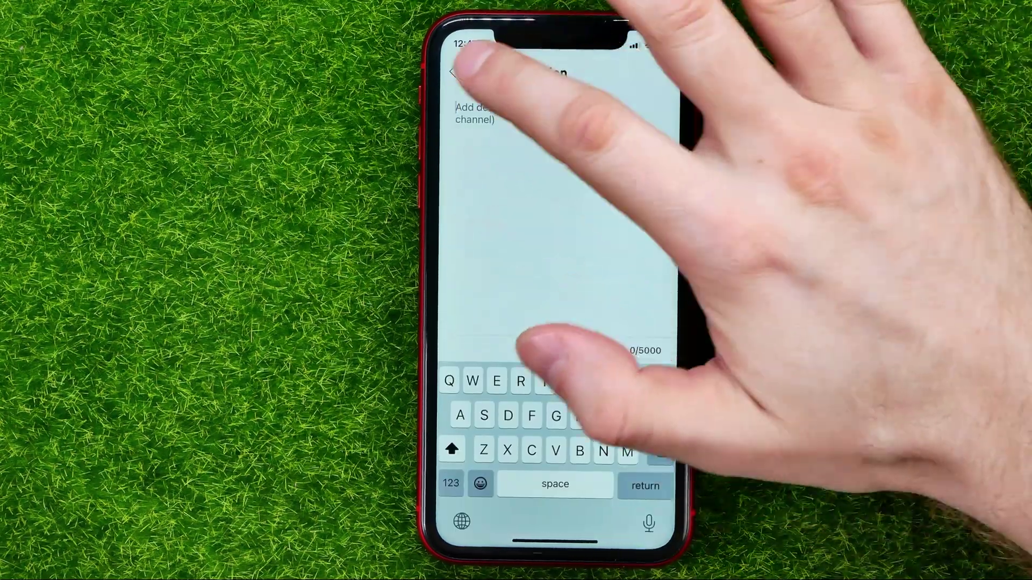
pyautogui.click(456, 72)
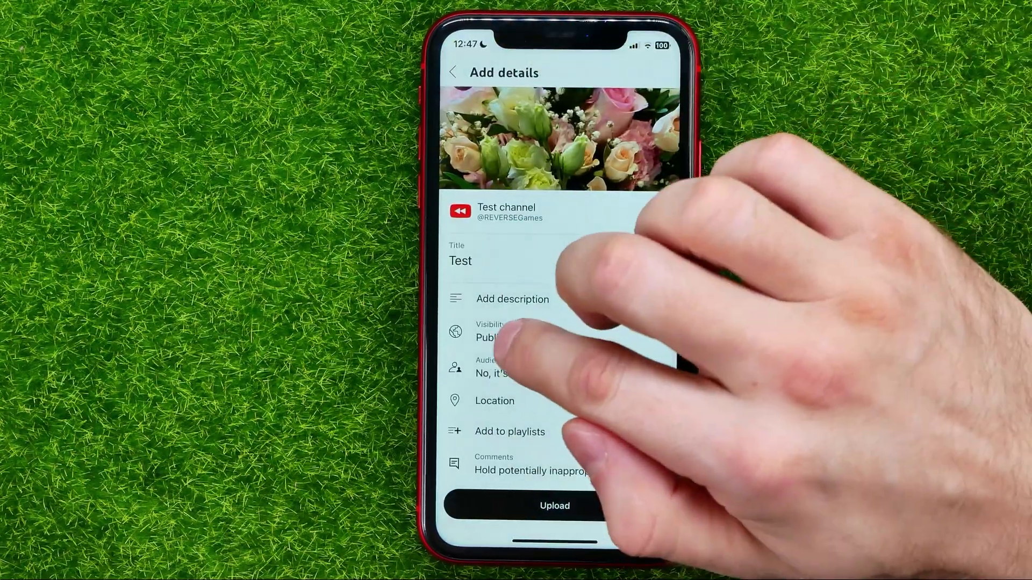
# - Schedule the release for 10 Apr 2023, leaving location empty
pyautogui.click(505, 329)
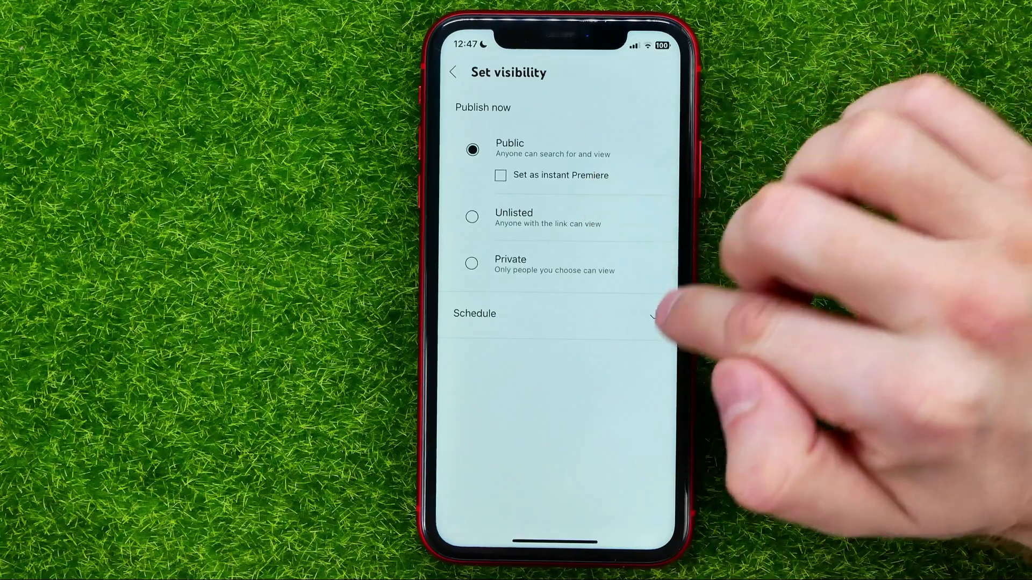
pyautogui.click(645, 311)
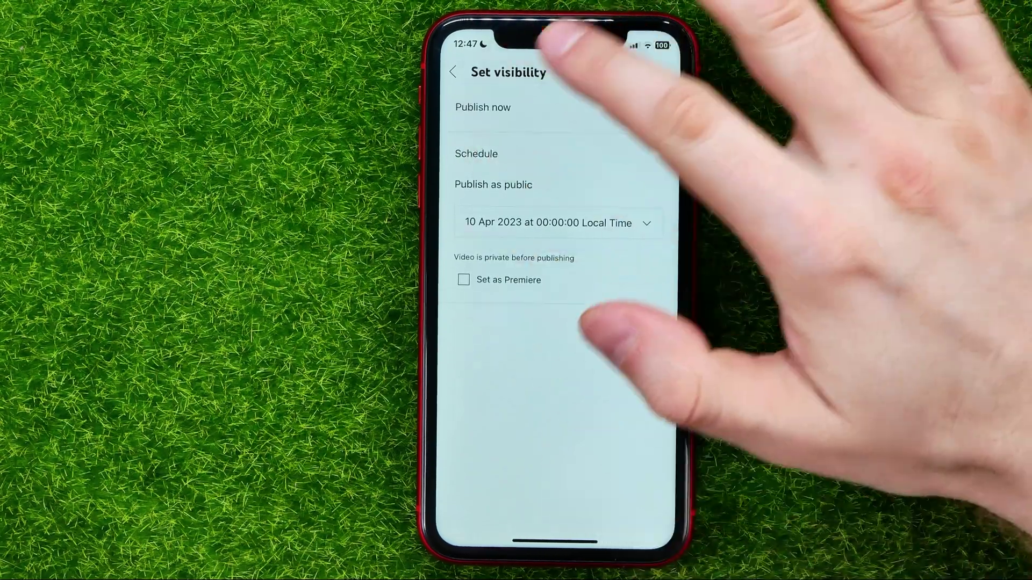
pyautogui.click(453, 72)
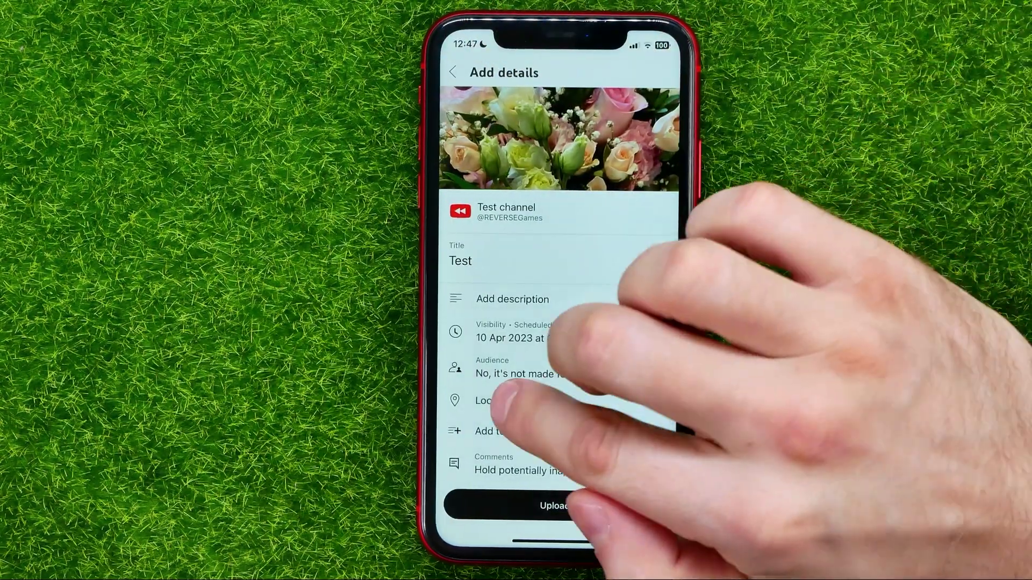
pyautogui.click(494, 401)
pyautogui.click(458, 76)
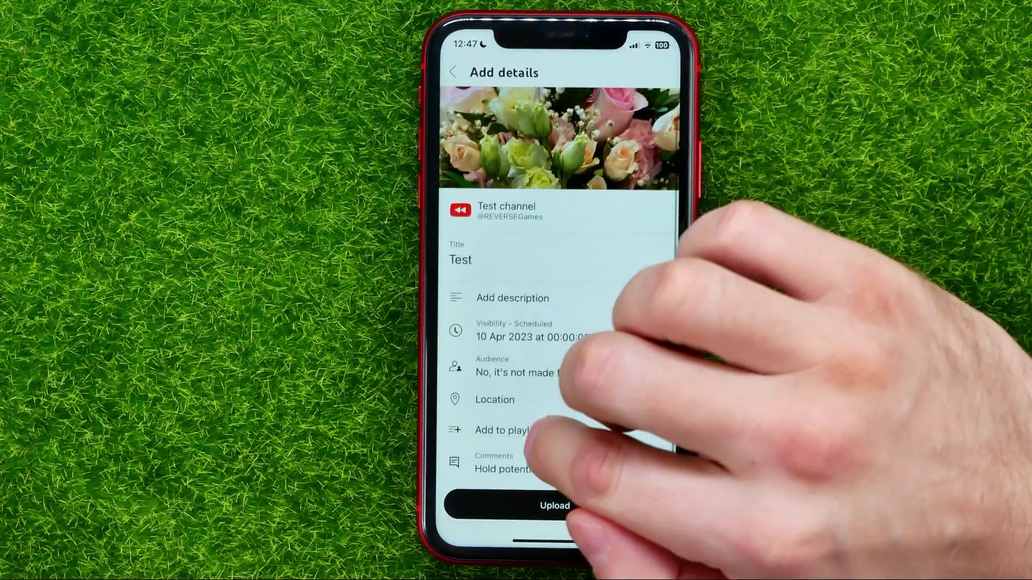
# - Add the video to two playlists, including Test
pyautogui.click(511, 430)
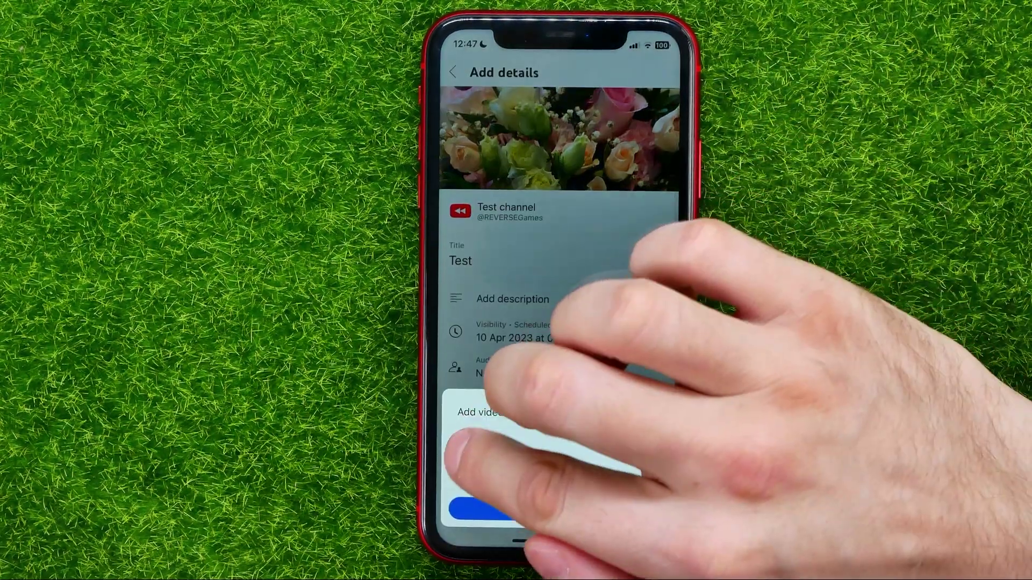
pyautogui.click(462, 440)
pyautogui.click(462, 473)
pyautogui.click(518, 507)
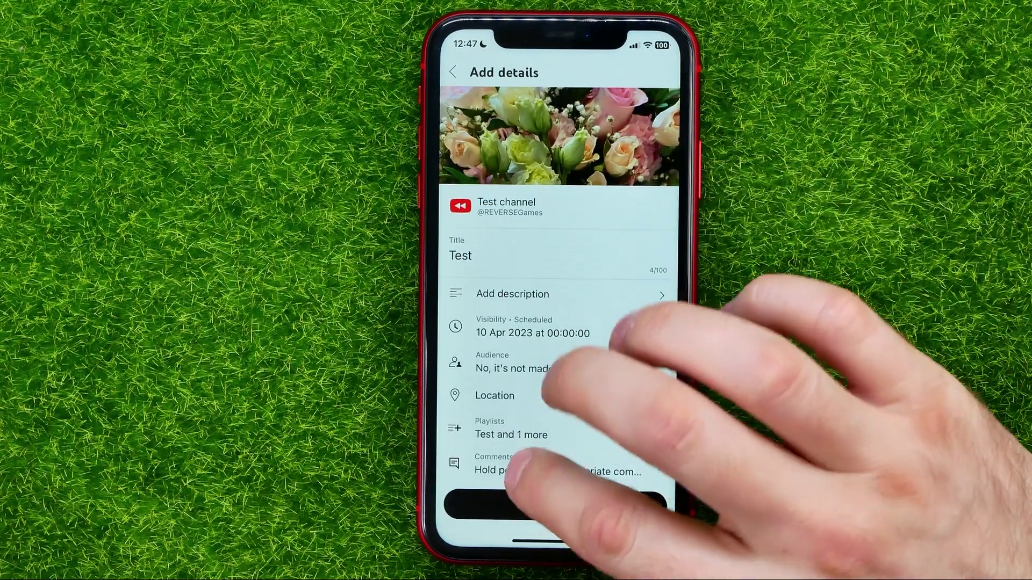
# - Keep 'Hold potentially inappropriate comments for review' selected and submit the upload
pyautogui.click(537, 473)
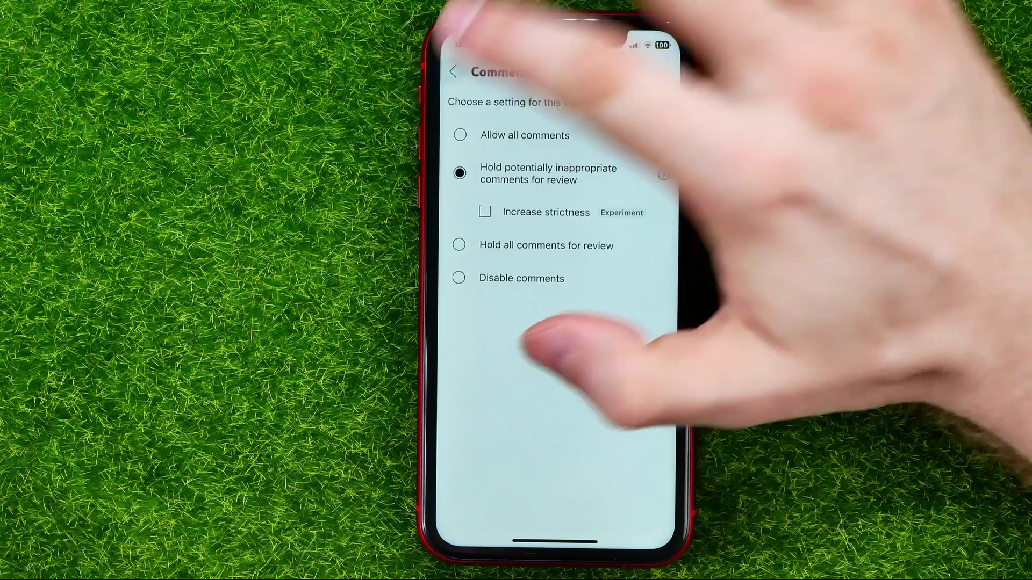
pyautogui.click(453, 71)
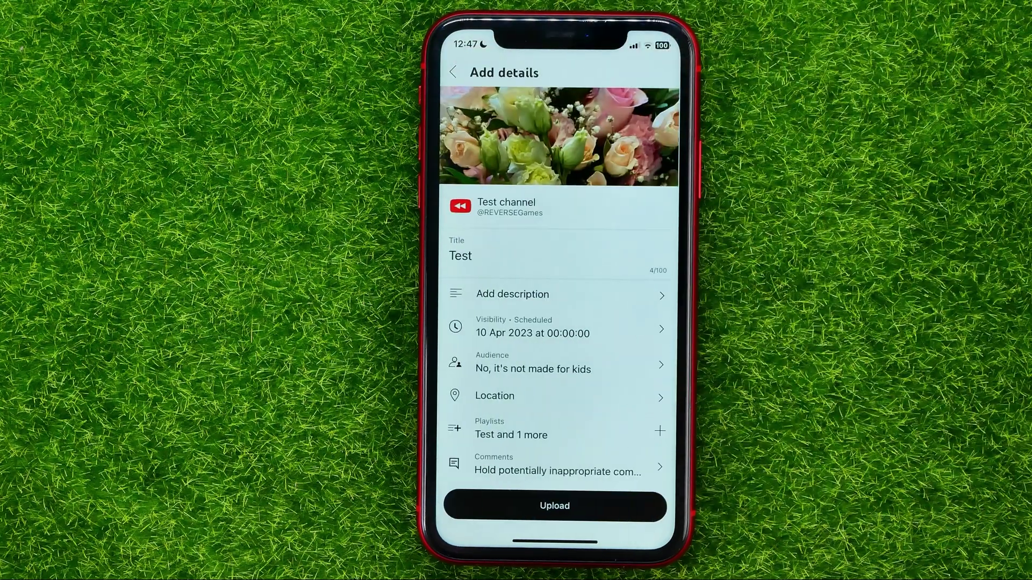
pyautogui.click(618, 505)
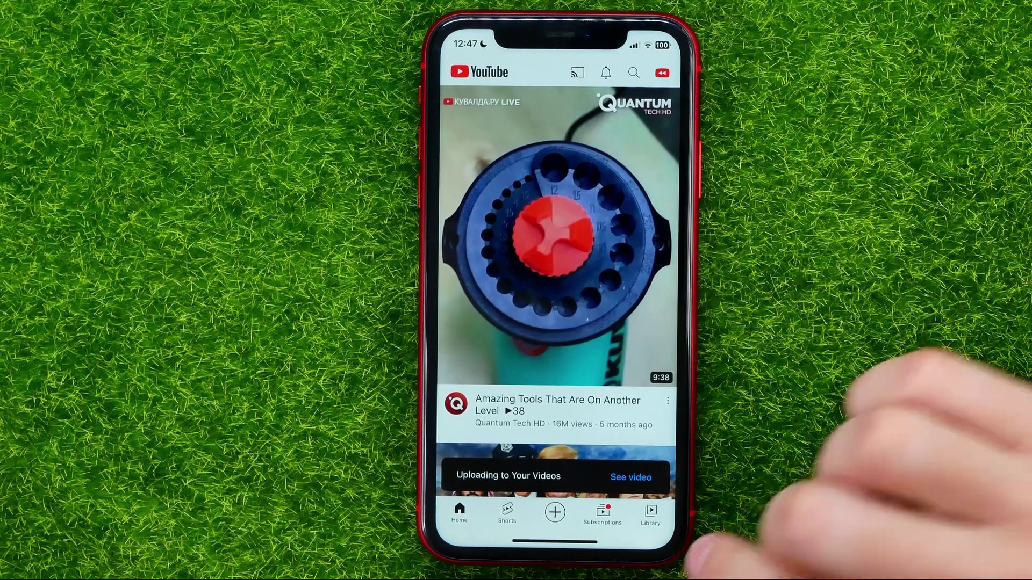
# - Open Your videos from the upload notice to watch the Test video's upload progress
pyautogui.click(631, 477)
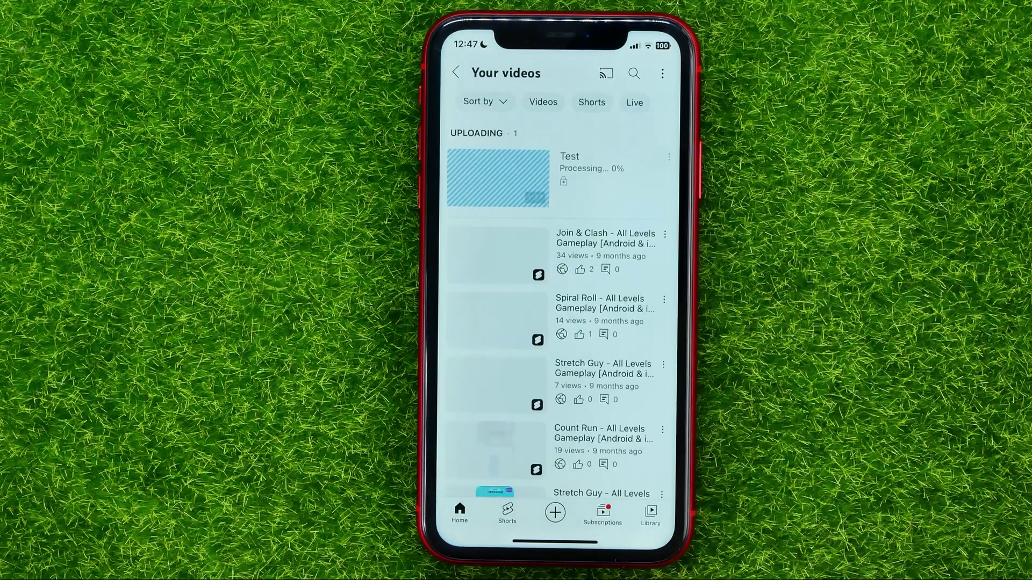